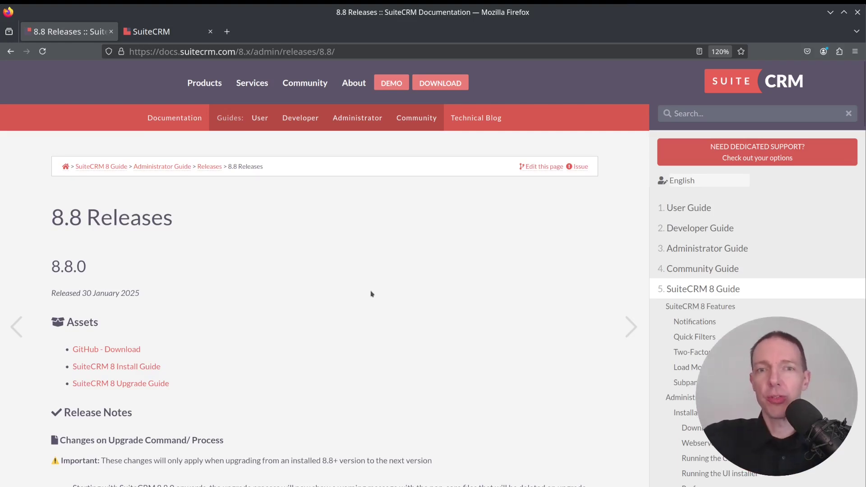
Read the 8.8 release notes' upgrade warning and the new two-factor documentation note.
scroll(371, 293, "down", 5)
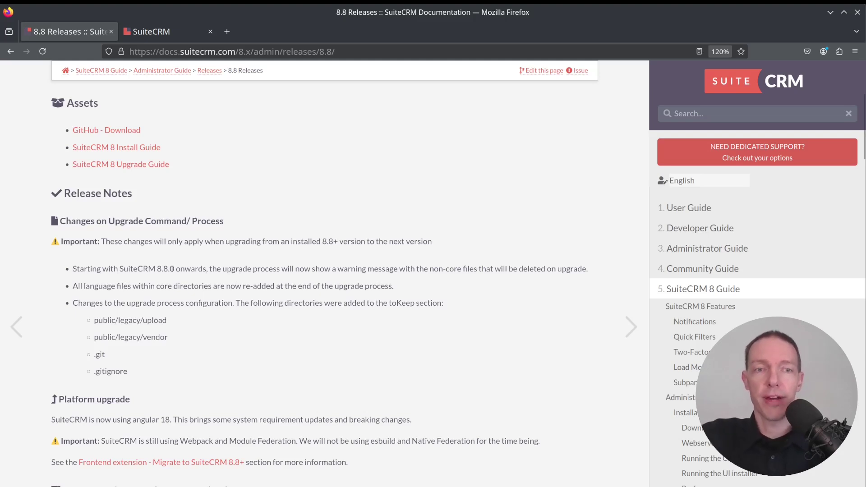
left_click_drag(172, 269, 243, 269)
left_click(237, 289)
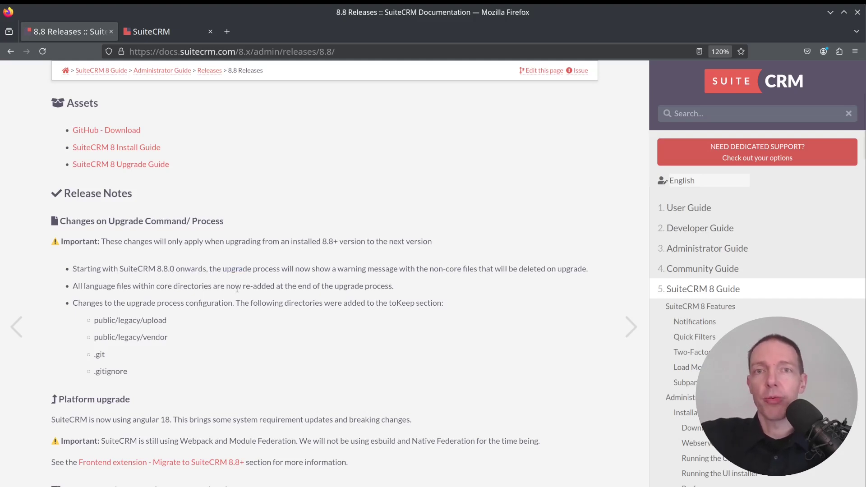
scroll(260, 296, "down", 5)
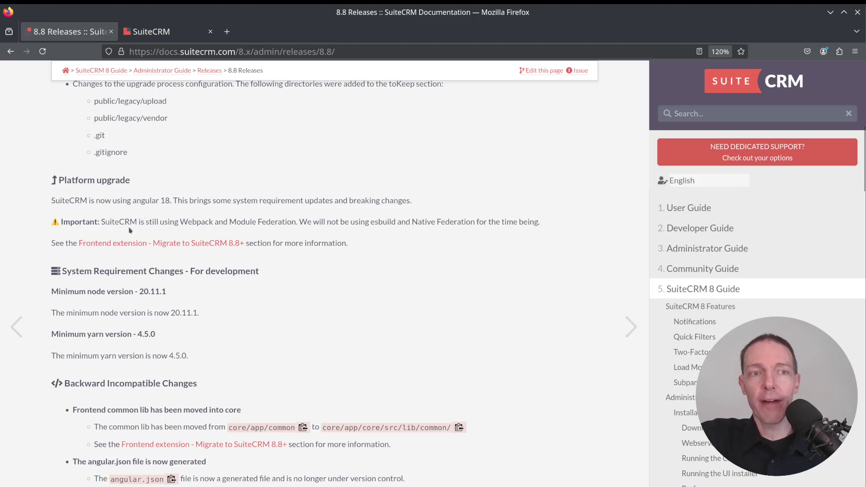
scroll(237, 296, "down", 3)
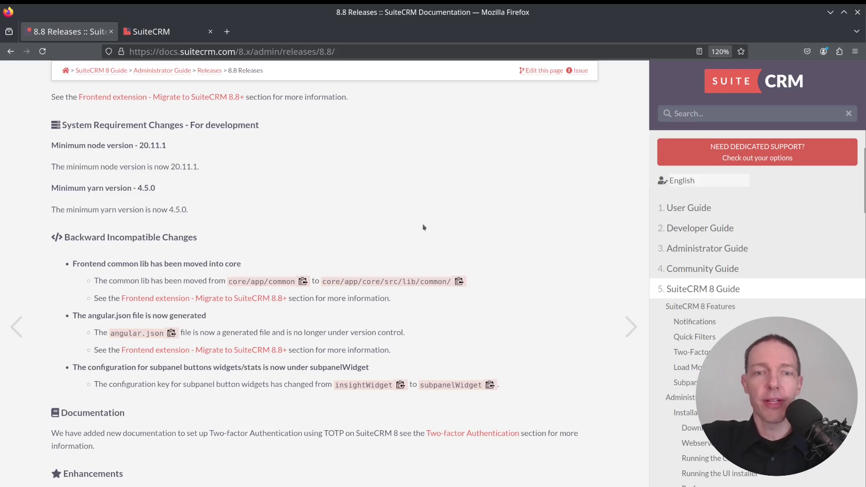
scroll(423, 227, "down", 6)
left_click_drag(94, 140, 95, 154)
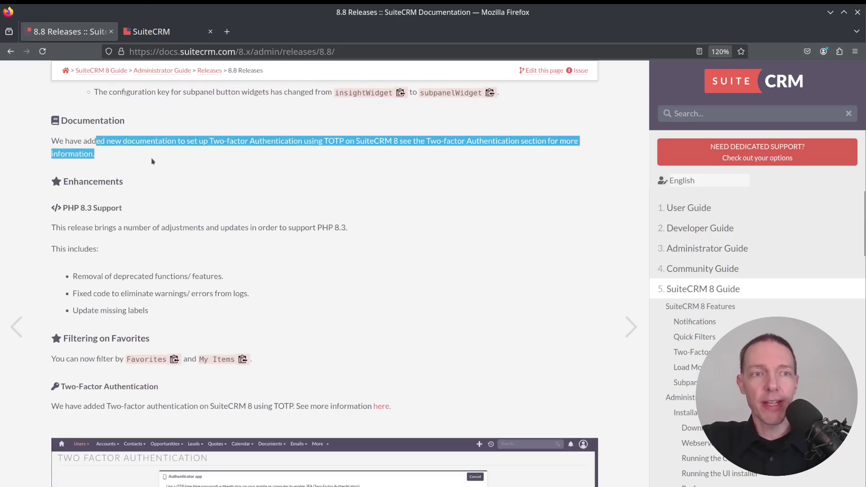
left_click(153, 165)
Review the Favorites and My Items filtering enhancement, then switch to the SuiteCRM demo tab.
scroll(152, 164, "down", 2)
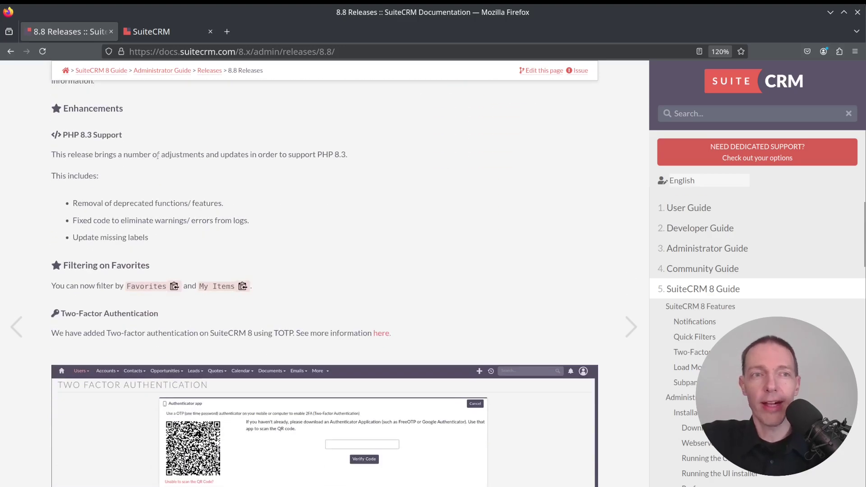
scroll(157, 155, "up", 2)
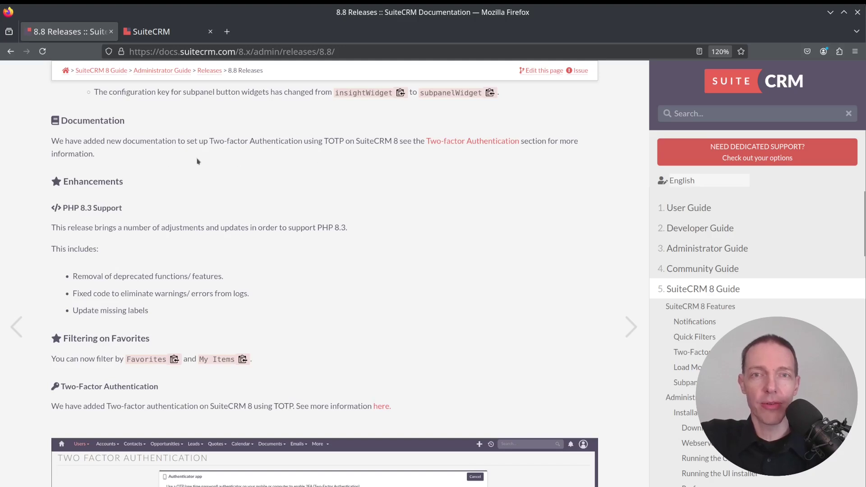
scroll(192, 157, "down", 2)
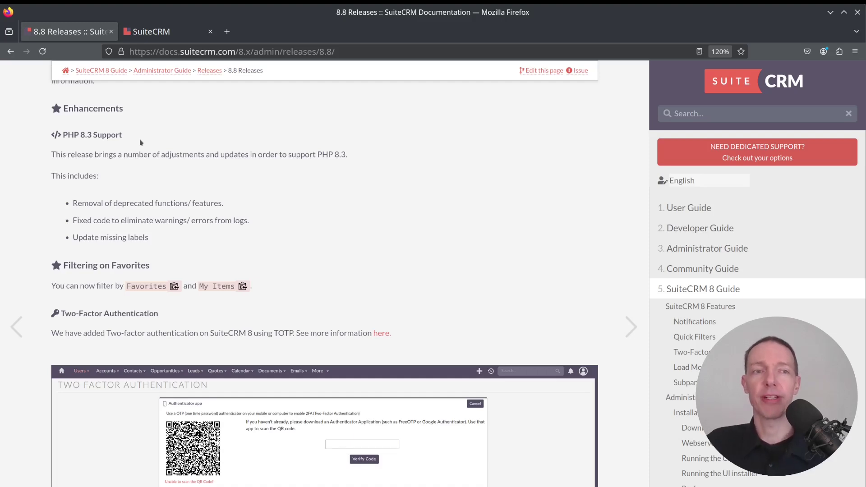
scroll(163, 153, "down", 3)
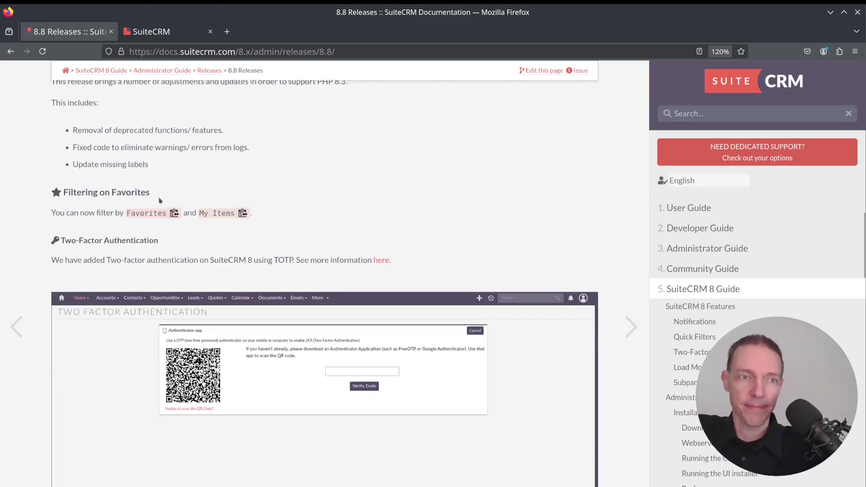
left_click_drag(127, 144, 277, 144)
left_click(276, 144)
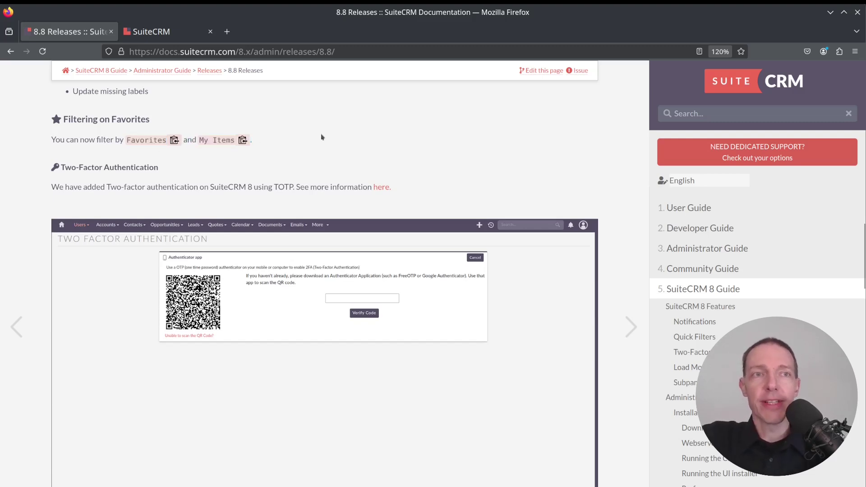
key("ctrl+Tab")
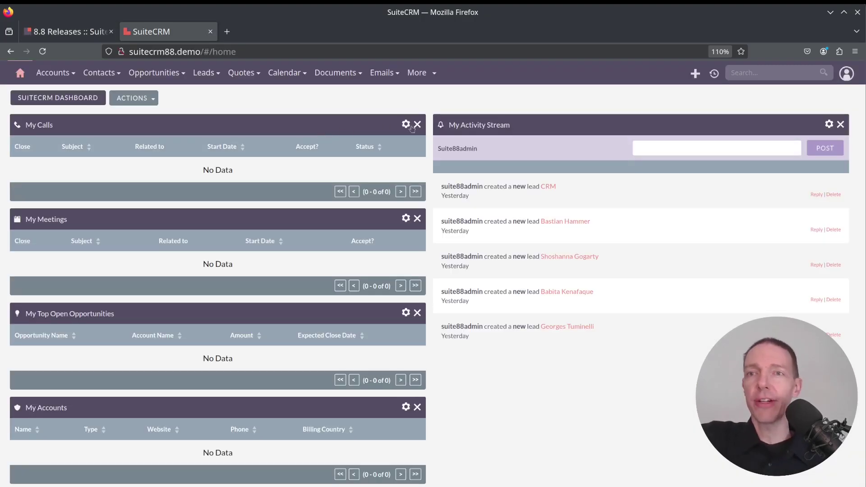
Open the Accounts list and try the My Items basic filter without applying it.
left_click(45, 72)
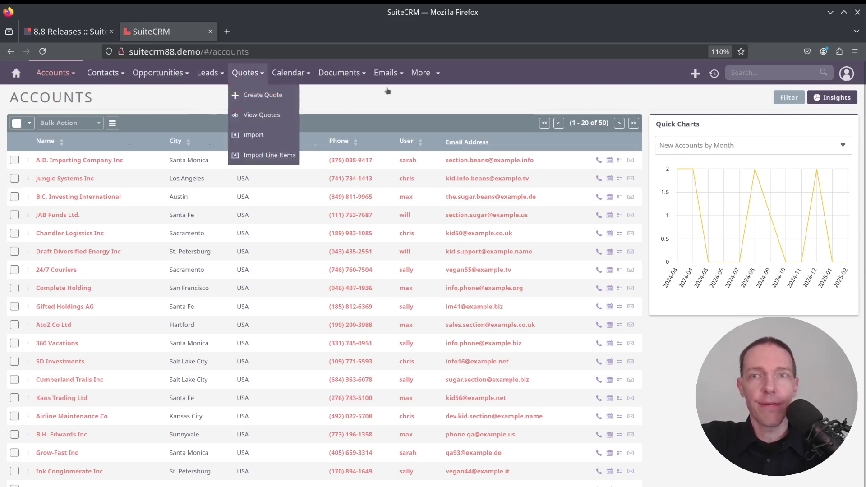
left_click(788, 97)
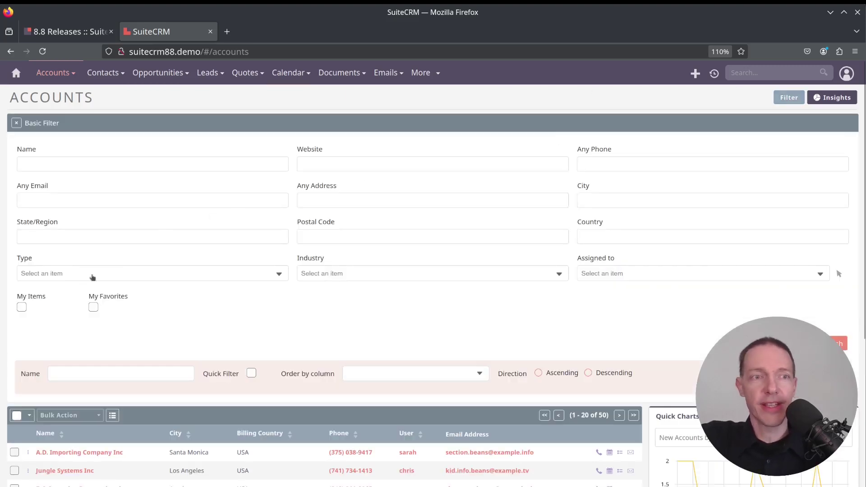
left_click(22, 307)
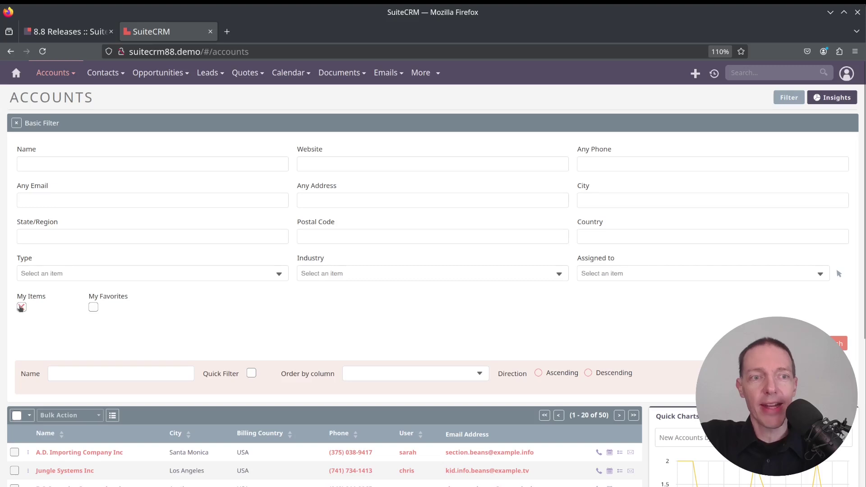
left_click(21, 307)
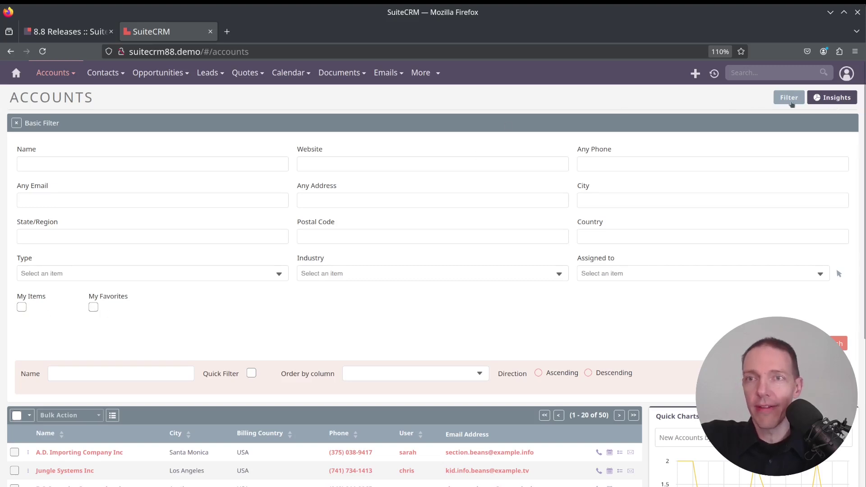
left_click(790, 100)
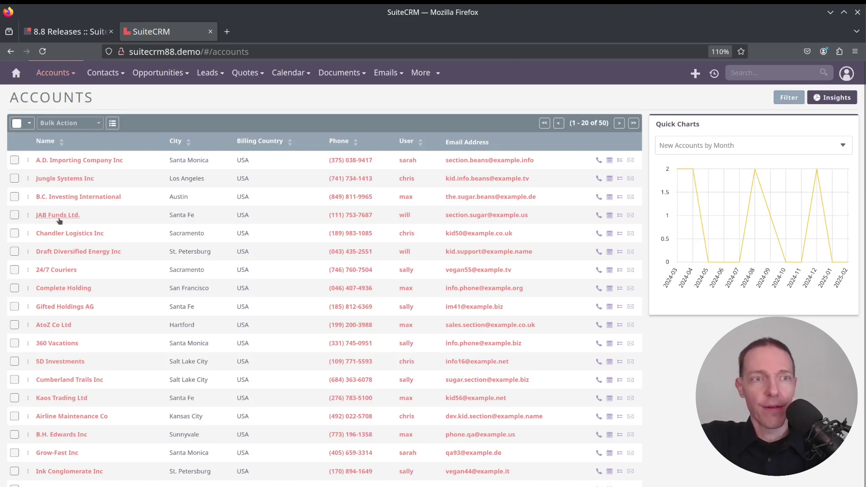
Open JAB Funds Ltd., step to the next account record, and return to Accounts.
left_click(58, 216)
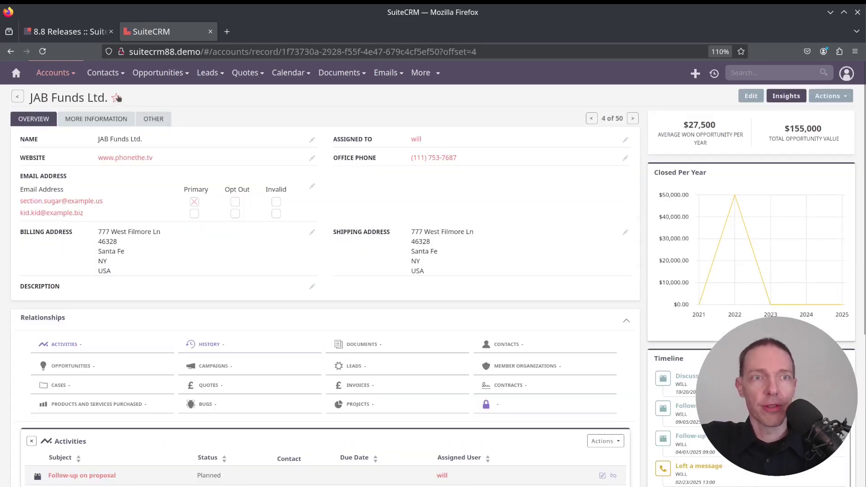
left_click(632, 118)
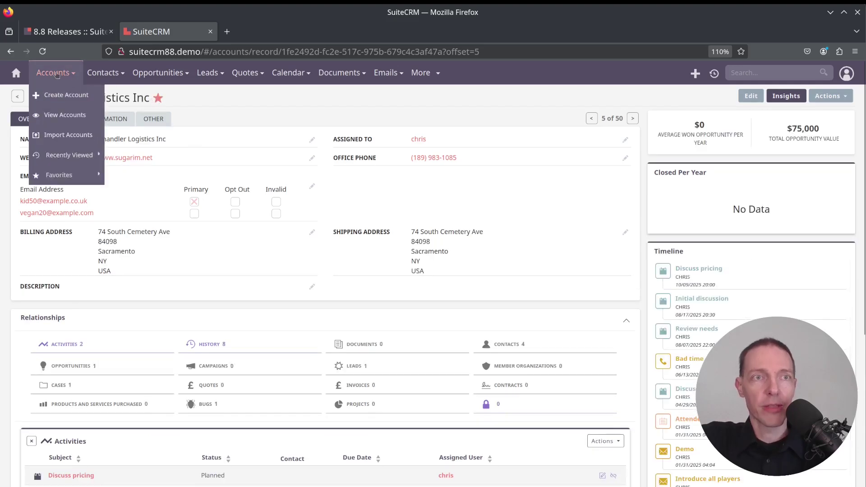
left_click(57, 74)
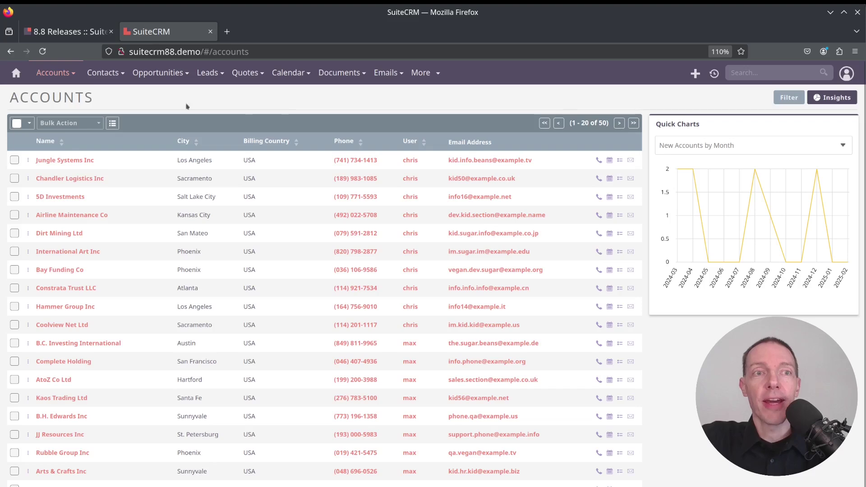
Filter the Accounts list to show only My Favorites accounts.
left_click(794, 102)
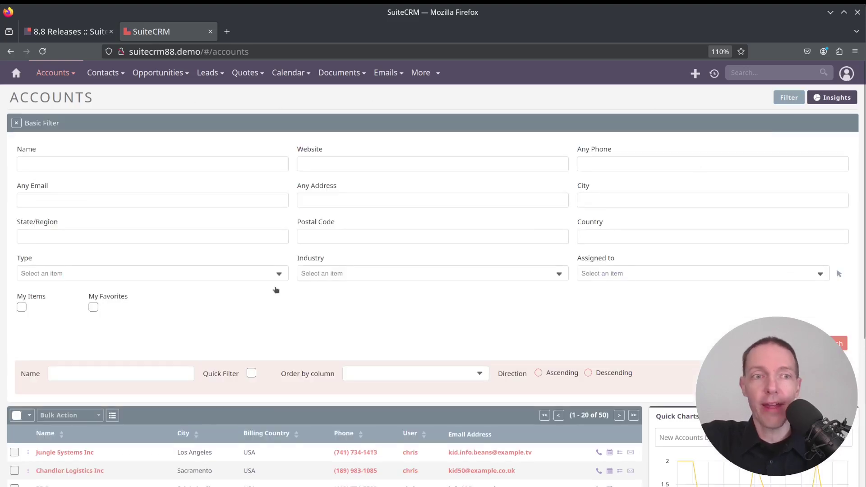
left_click(93, 307)
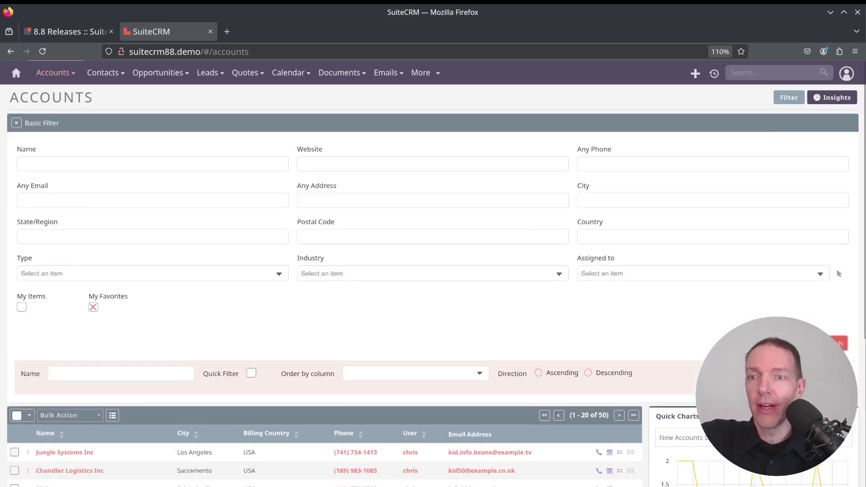
left_click(836, 344)
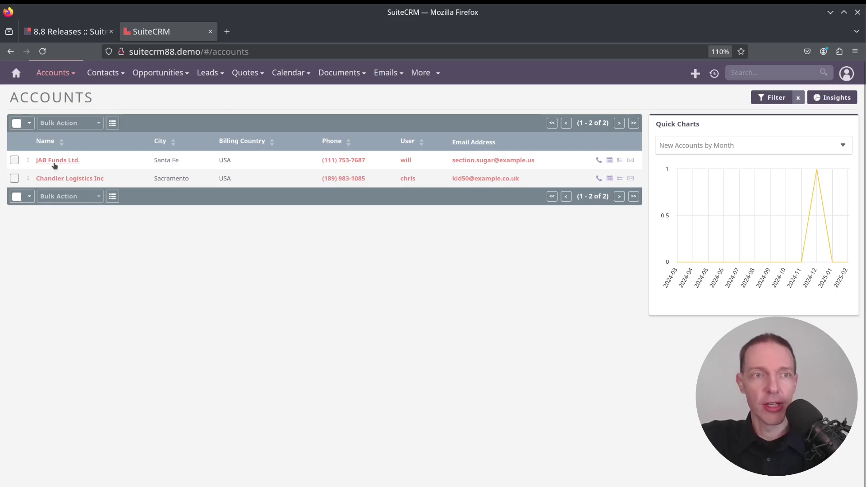
Open JAB Funds Ltd. and Chandler Logistics Inc, then return and clear the filter.
left_click(54, 160)
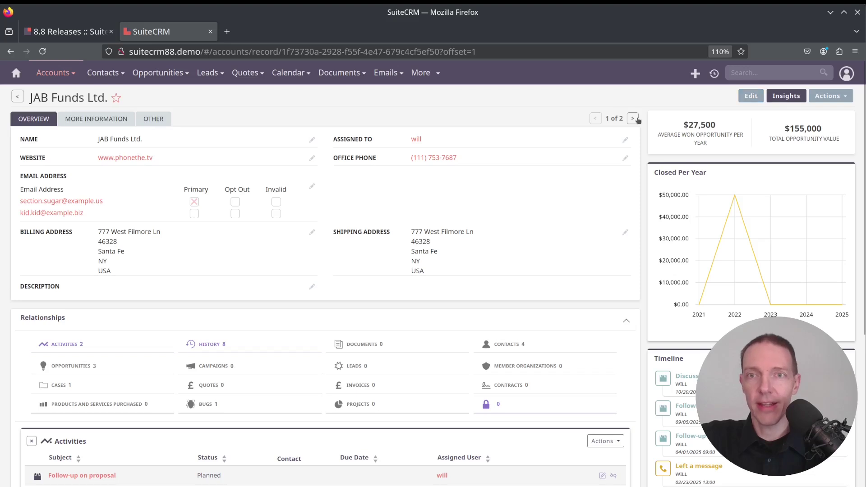
left_click(633, 118)
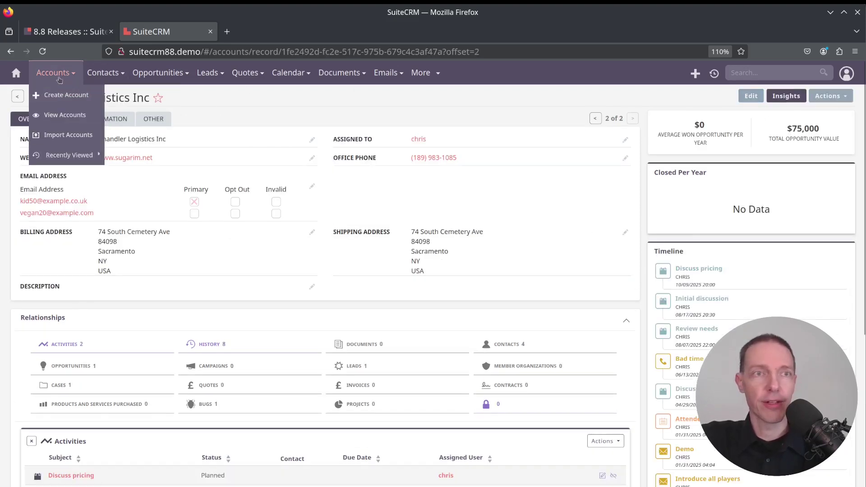
left_click(59, 80)
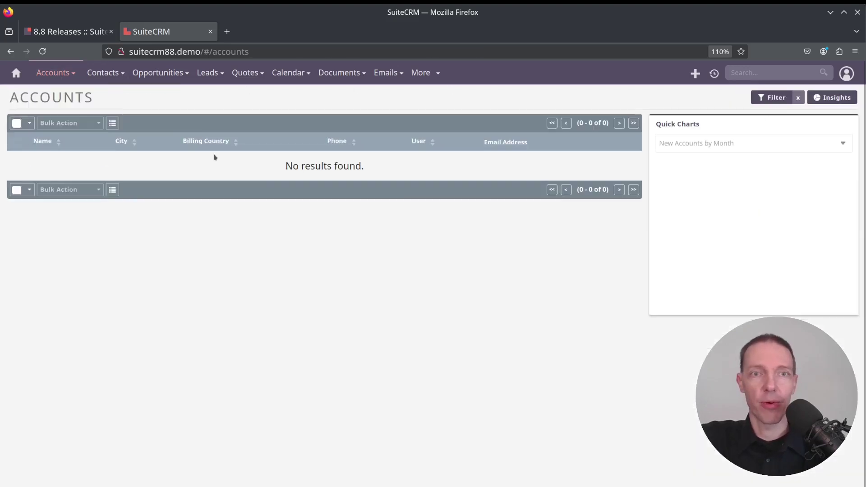
left_click(798, 98)
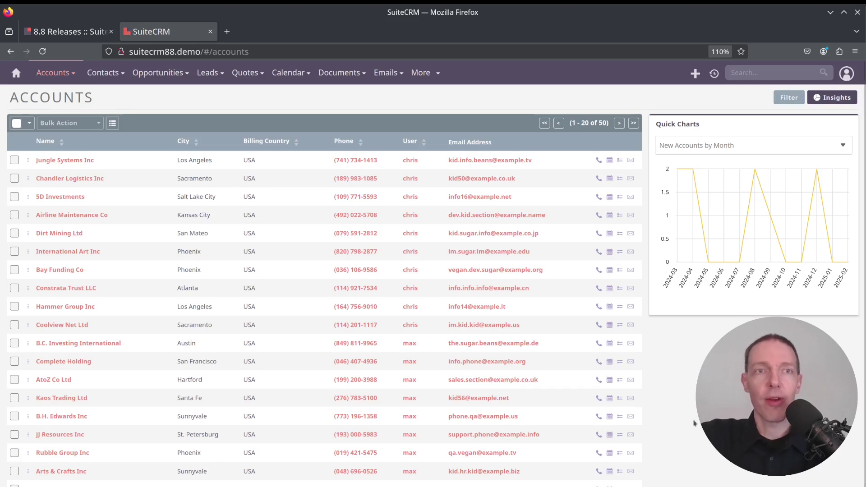
Open the Administrator's Edit Profile at the Two Factor Authentication tab, showing Disabled.
key("ctrl+Tab")
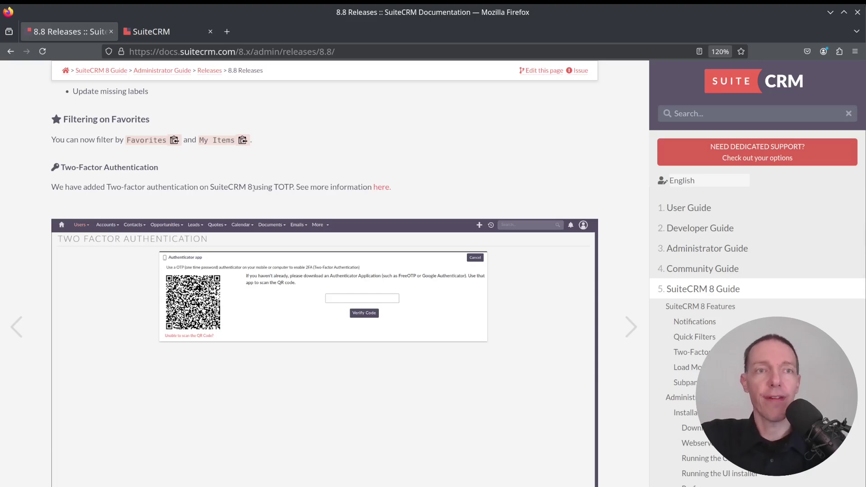
key("ctrl+Tab")
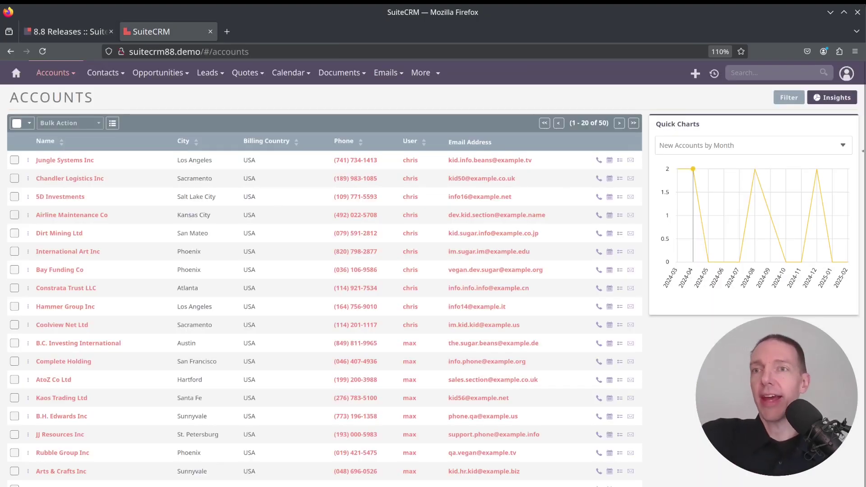
left_click(846, 73)
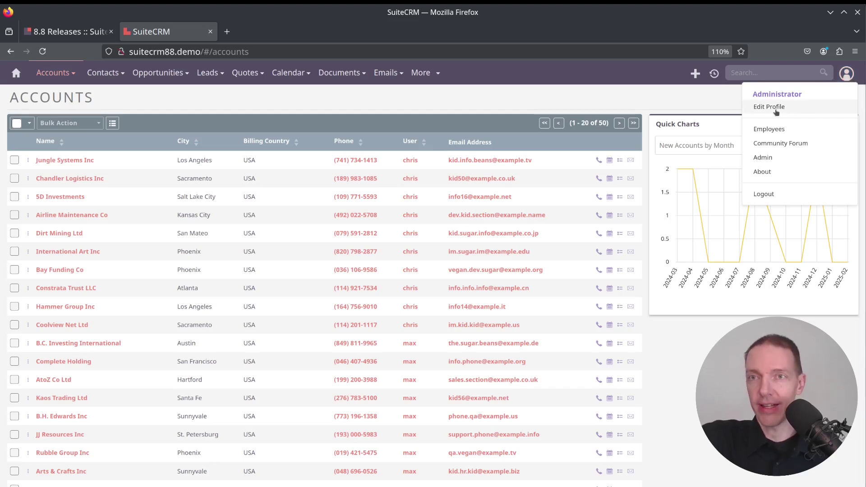
left_click(775, 111)
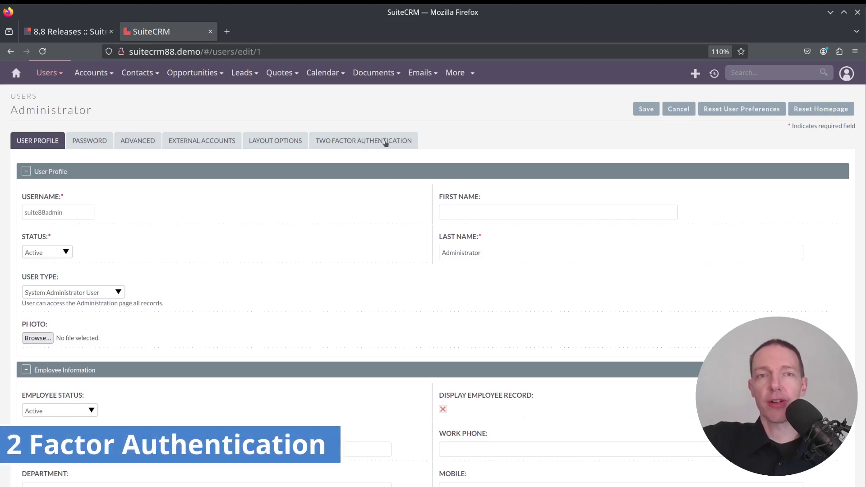
left_click(385, 143)
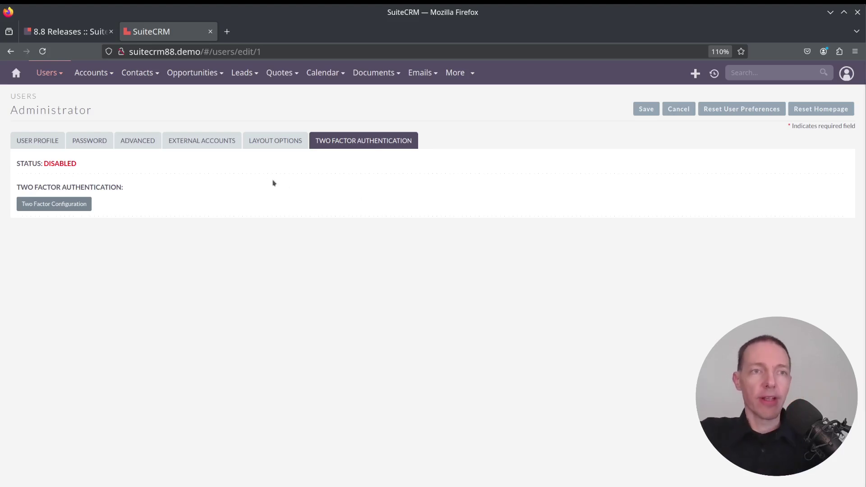
Enable the authenticator-app option to show its QR code and enter the app's one-time code.
left_click(38, 207)
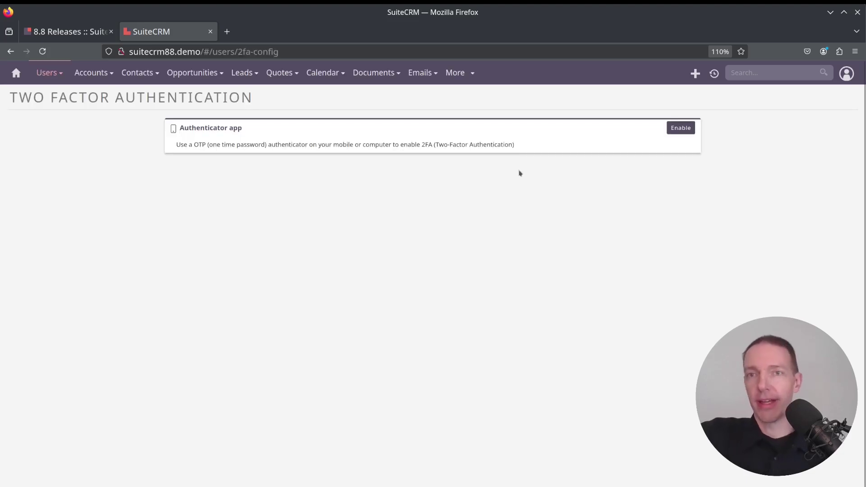
left_click(676, 130)
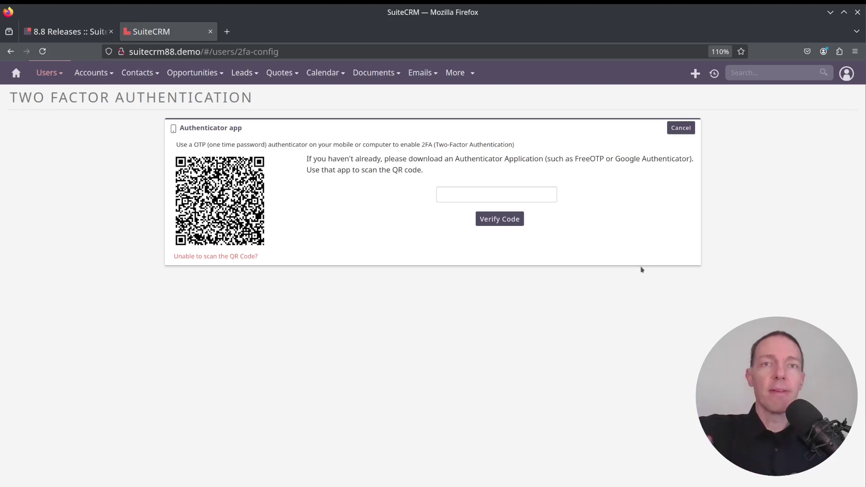
left_click(481, 189)
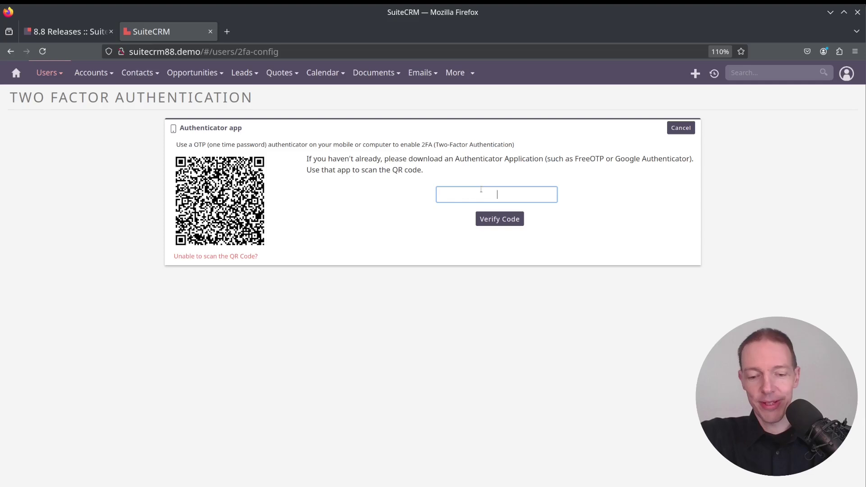
type("202")
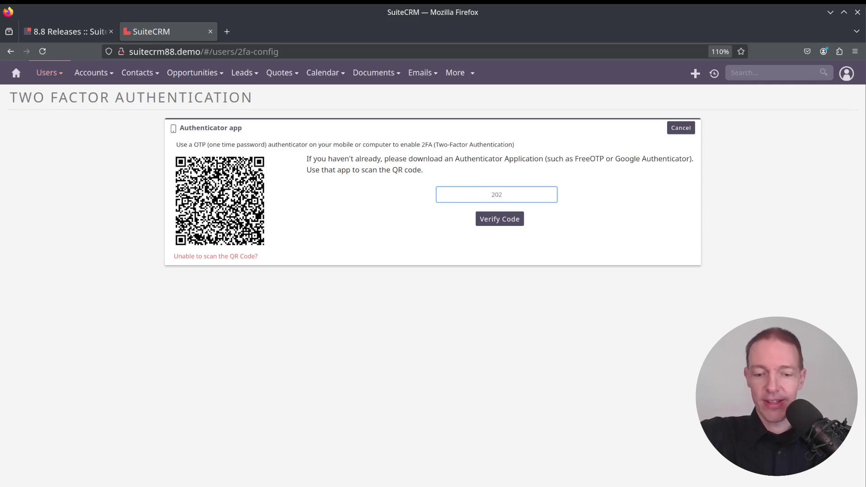
type("790")
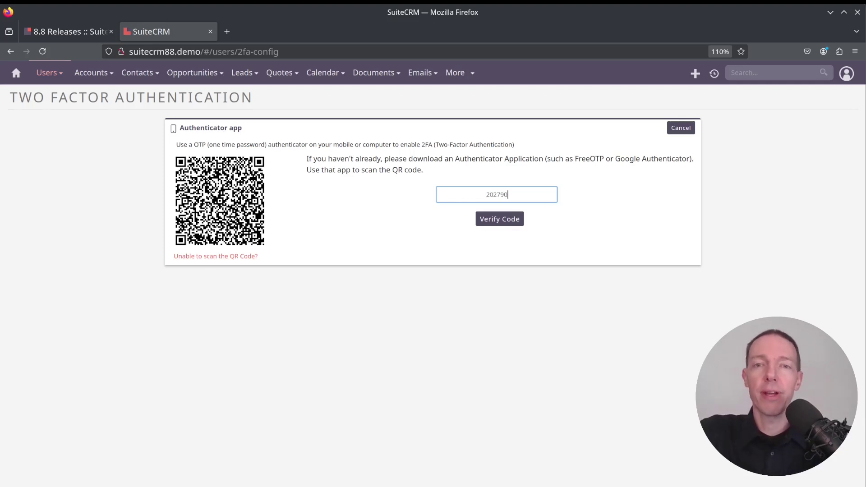
Verify the code to enable two-factor authentication and review the generated backup codes.
key("Return")
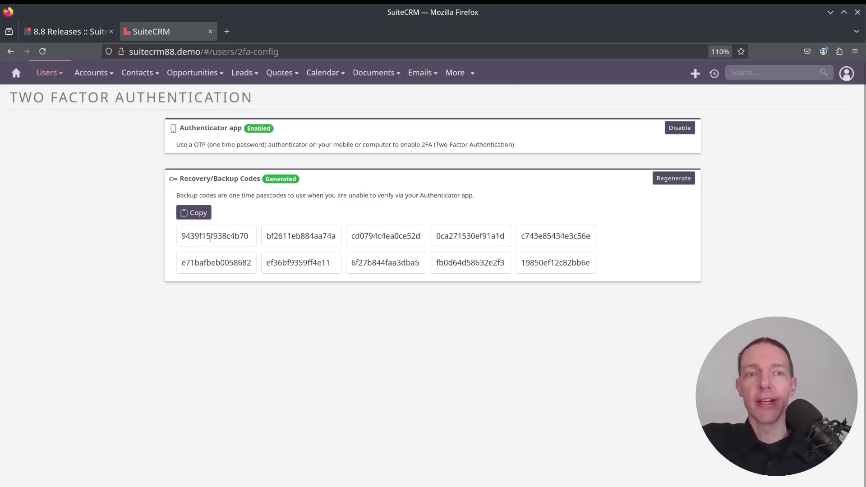
left_click_drag(214, 237, 634, 270)
left_click(636, 270)
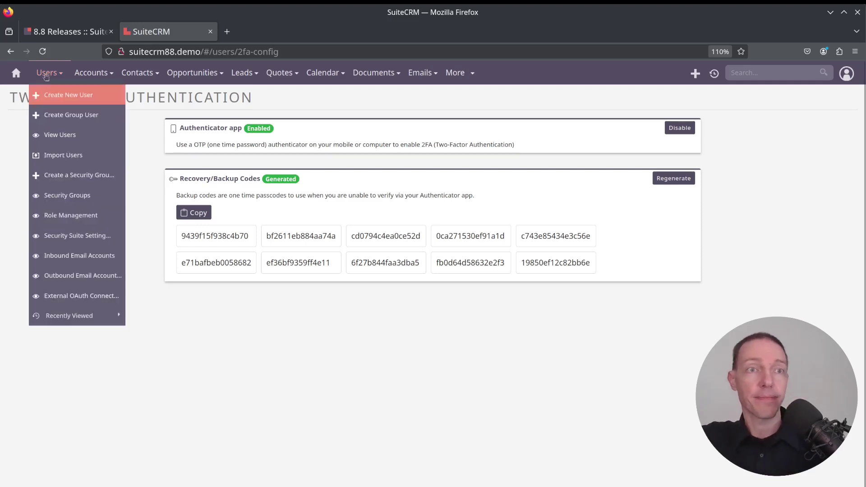
Return to the home dashboard and log out of SuiteCRM.
left_click(18, 73)
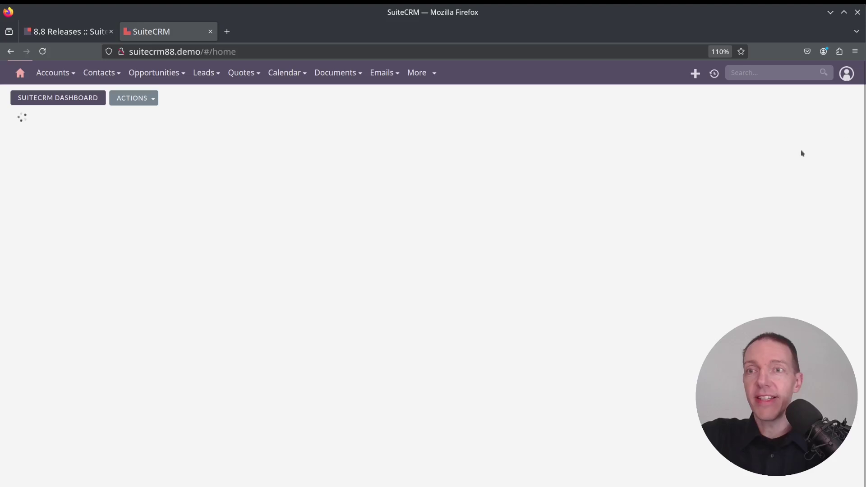
mouse_move(846, 78)
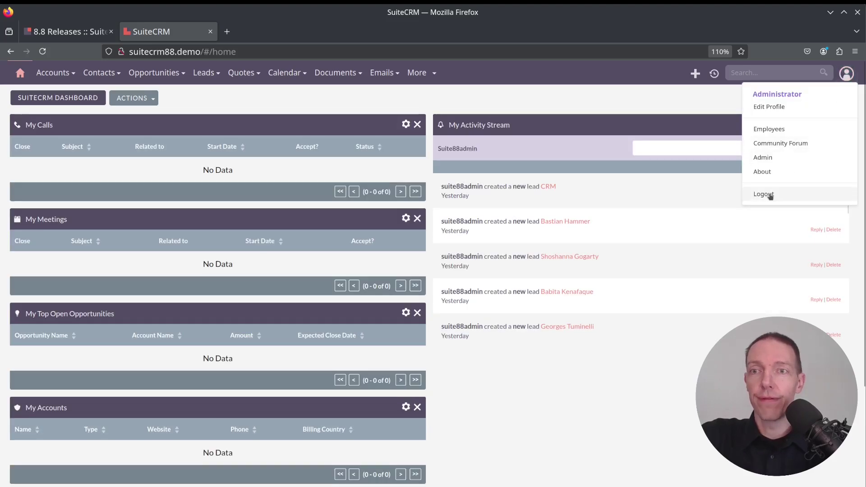
left_click(767, 195)
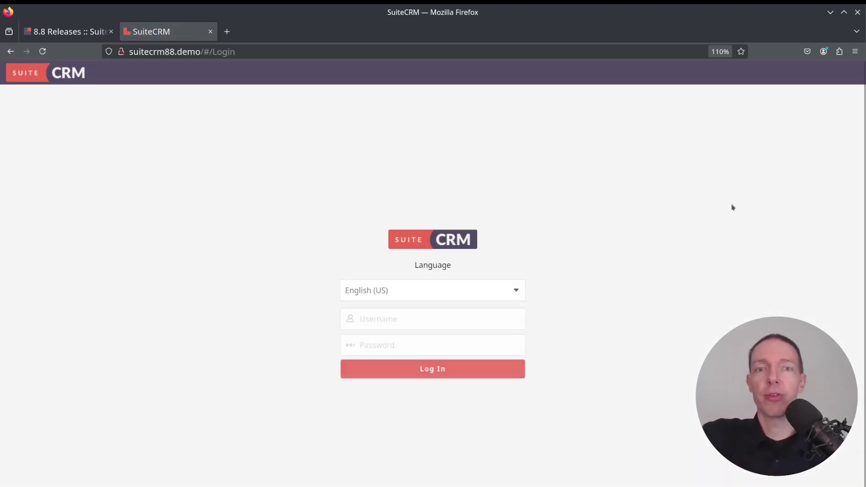
Sign in with the saved admin credentials and pass verification using the authenticator app's code.
left_click(398, 317)
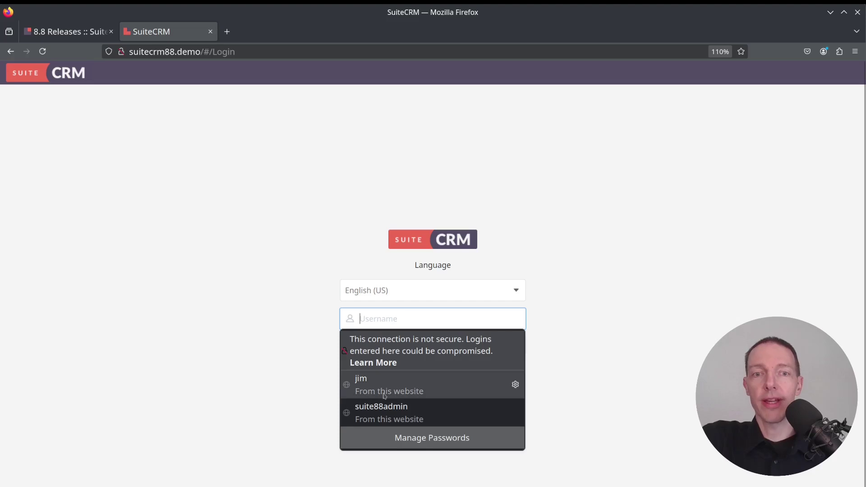
left_click(391, 415)
left_click(446, 374)
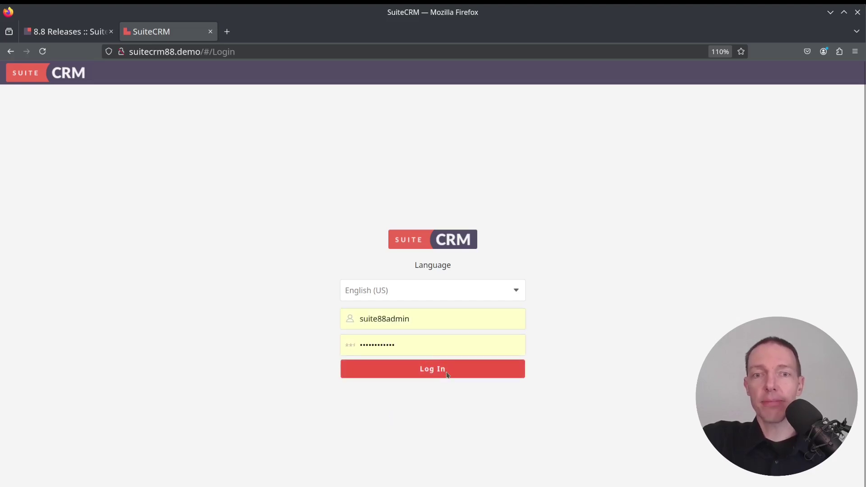
left_click(501, 301)
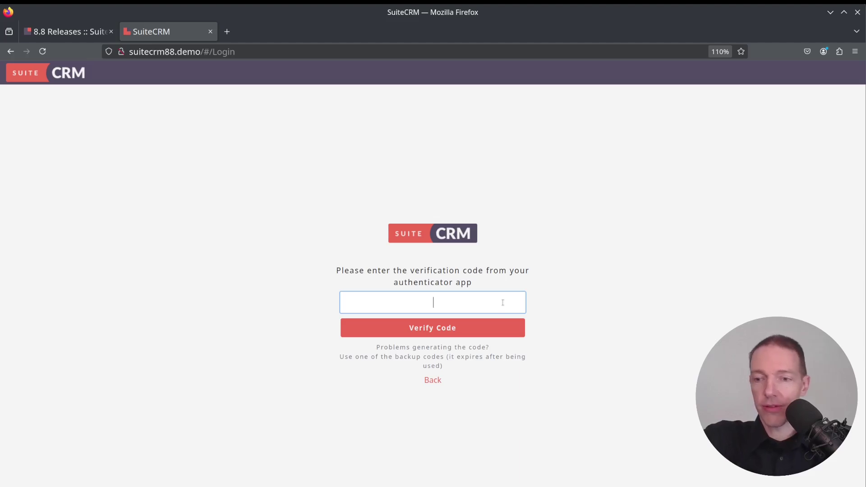
type("369246")
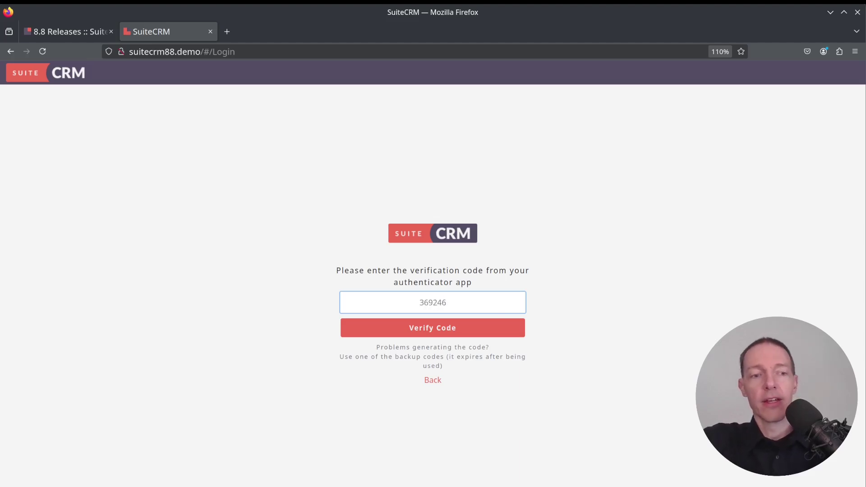
key("Return")
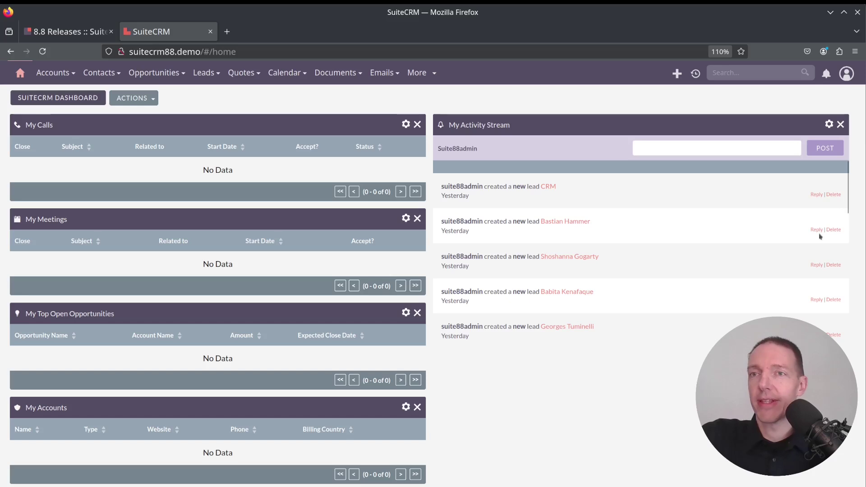
Confirm the Administrator profile shows two-factor authentication Enabled, then return to the release notes.
left_click(845, 73)
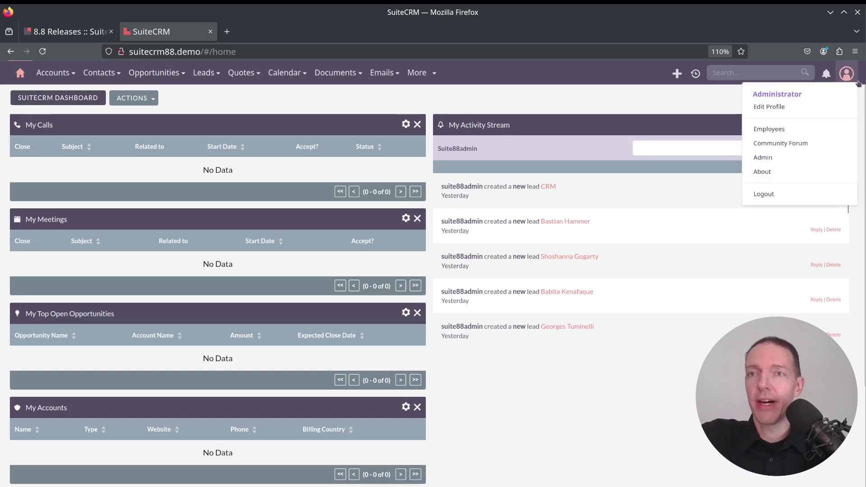
left_click(784, 111)
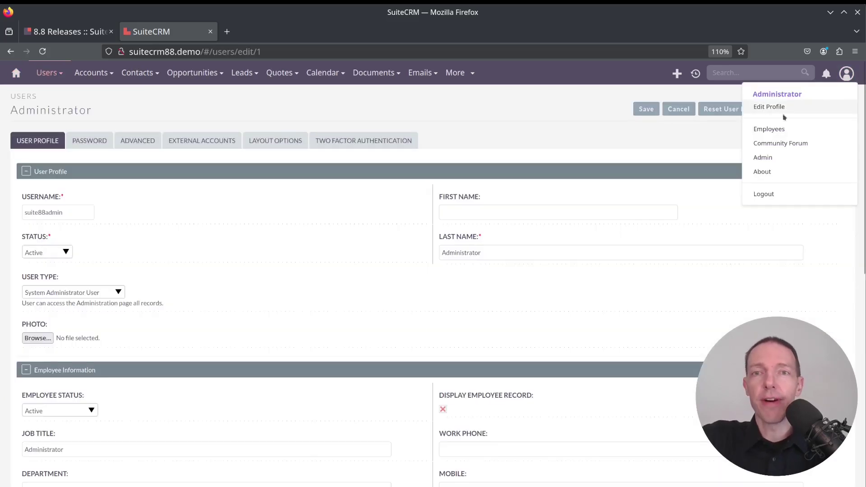
left_click(372, 142)
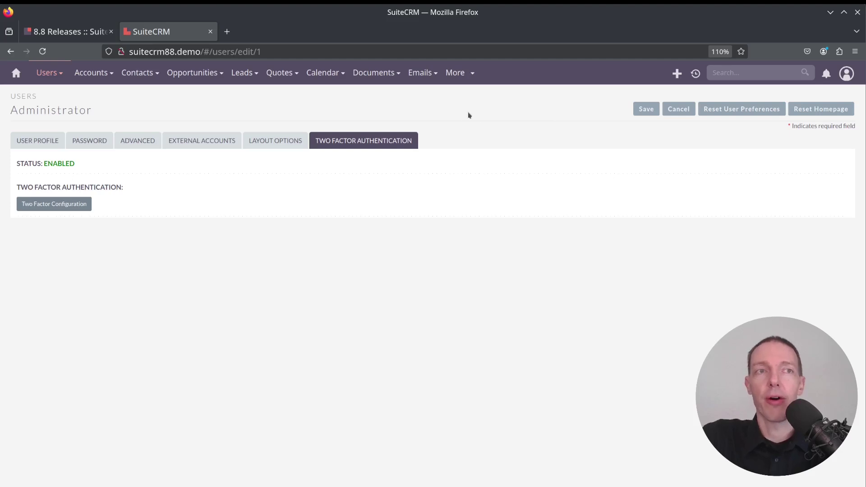
key("ctrl+shift+Tab")
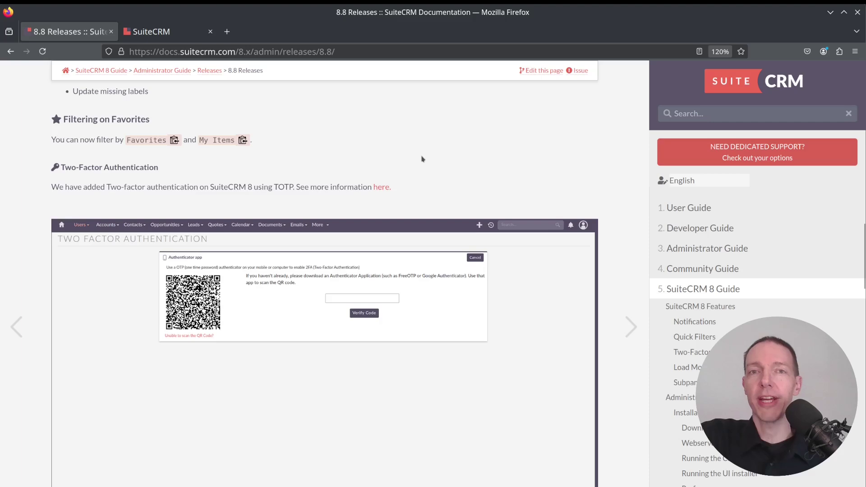
Read the Important upgrade note about encoded 2FA secrets and backup codes.
scroll(421, 158, "down", 8)
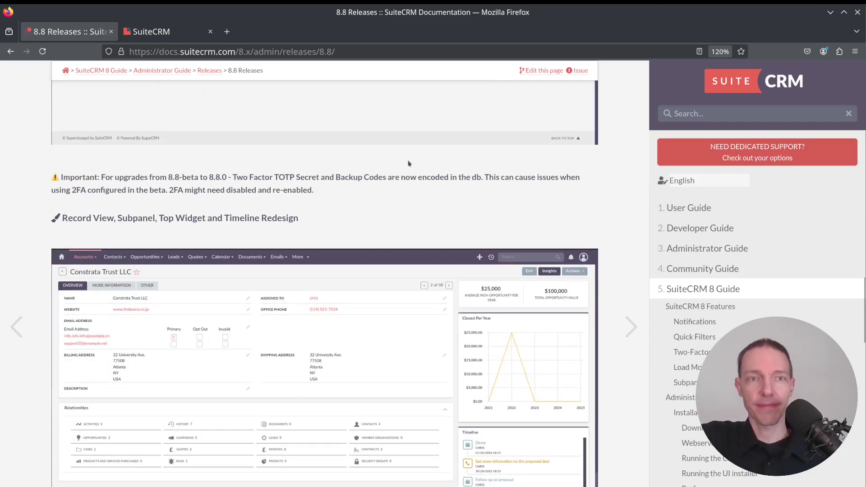
left_click_drag(172, 179, 344, 193)
left_click(346, 195)
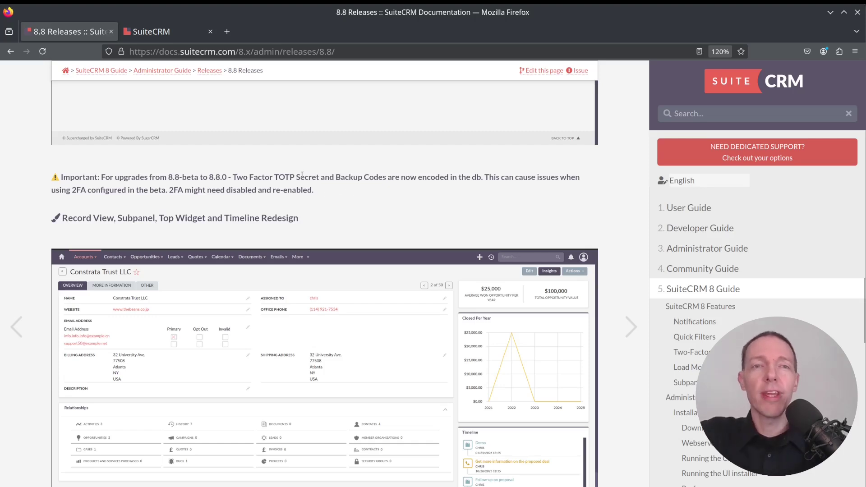
left_click_drag(363, 177, 403, 193)
left_click(397, 197)
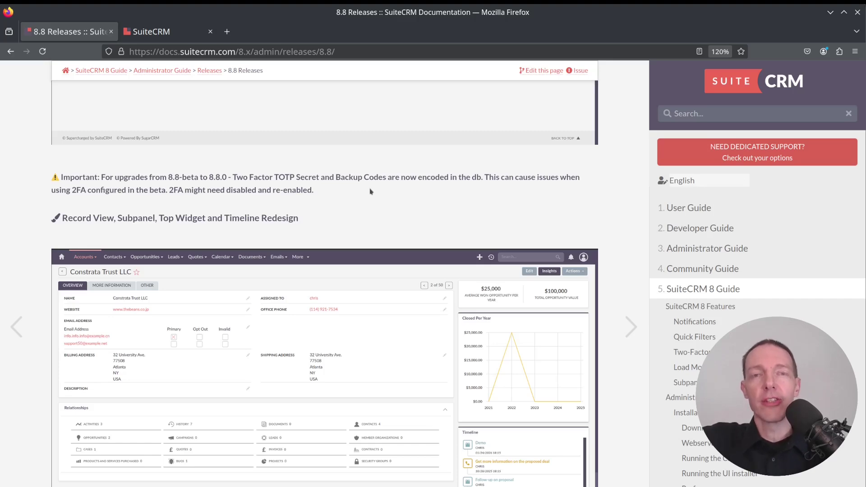
Scroll down to the Record View, Subpanel, Top Widget and Timeline Redesign section.
scroll(370, 191, "up", 8)
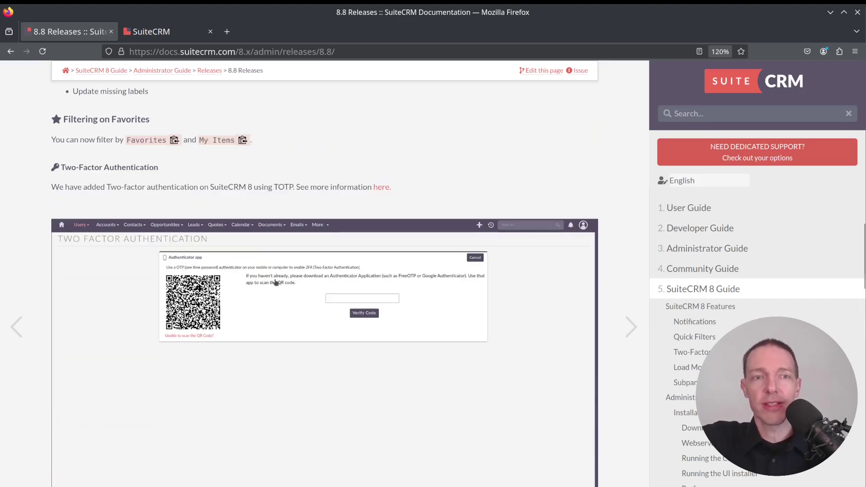
scroll(321, 265, "down", 5)
scroll(325, 253, "down", 3)
scroll(331, 218, "down", 2)
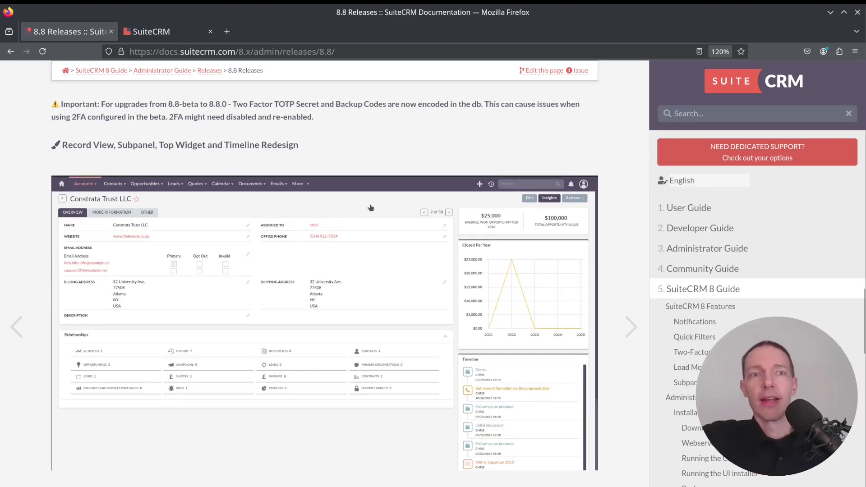
scroll(381, 201, "down", 2)
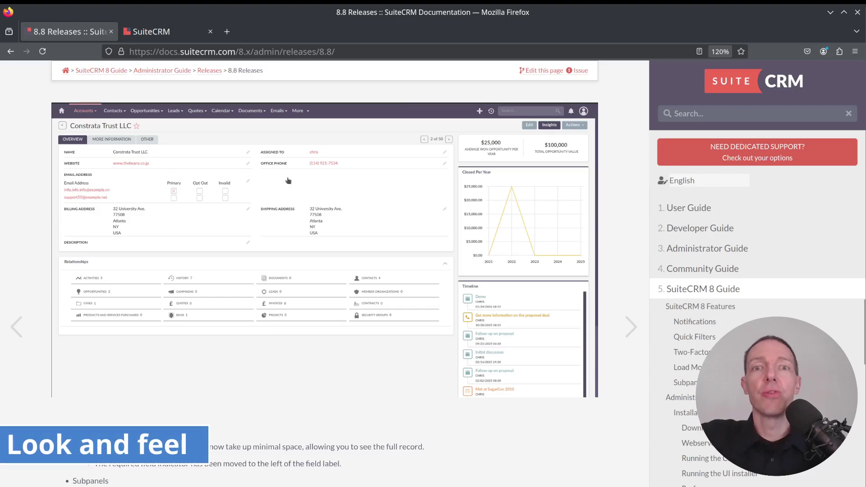
Open Chandler Logistics Inc from the Accounts list and advance to Airline Maintenance Co.
key("ctrl+Tab")
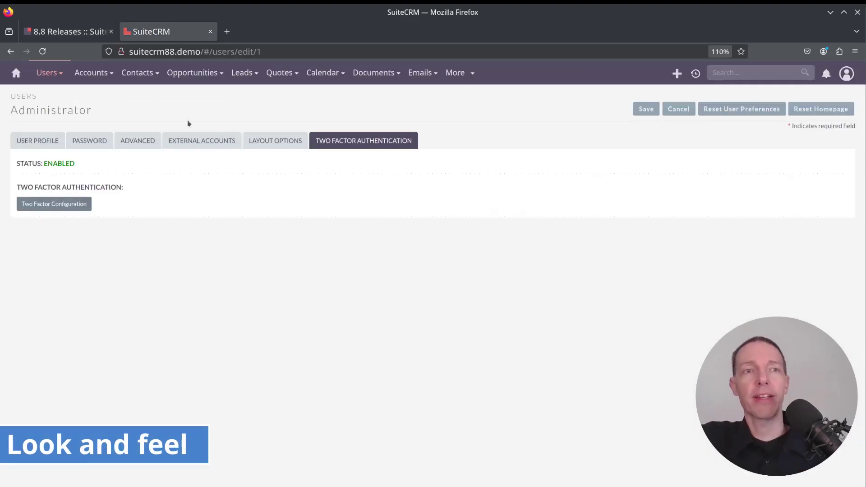
left_click(97, 75)
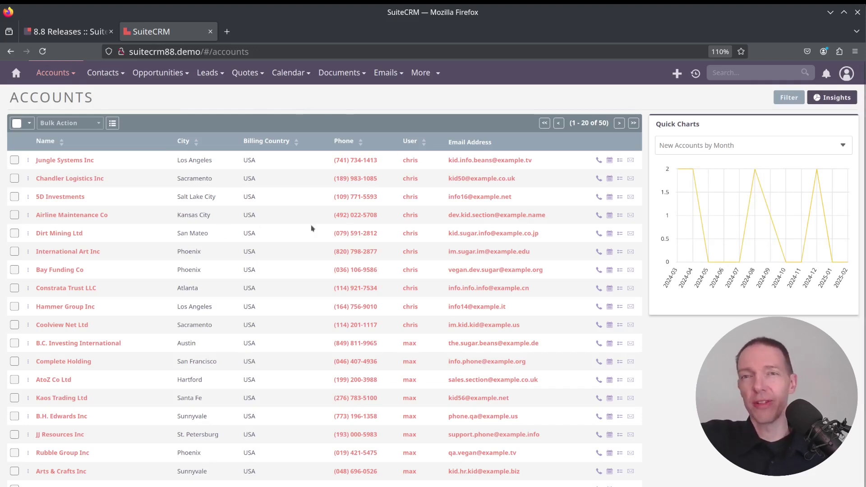
left_click(78, 178)
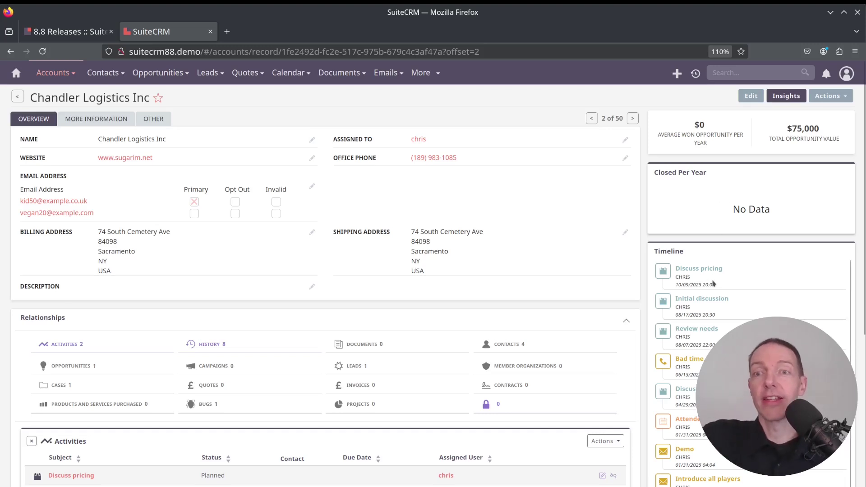
scroll(712, 283, "down", 1)
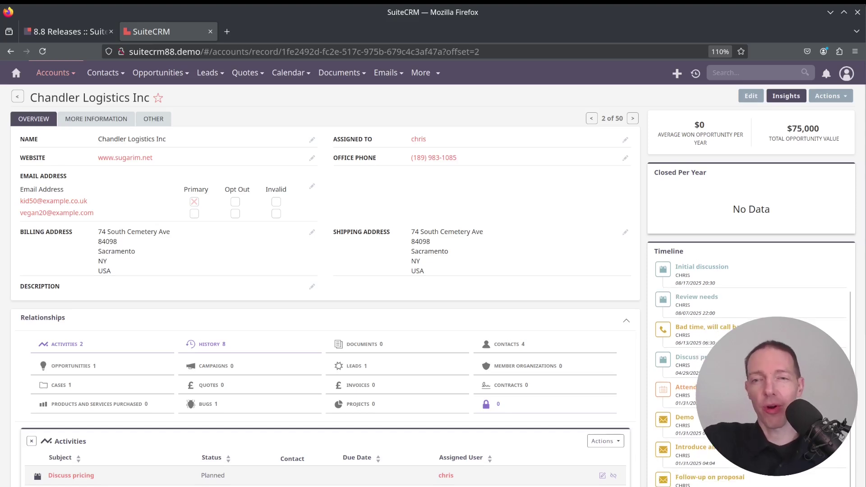
scroll(713, 282, "up", 1)
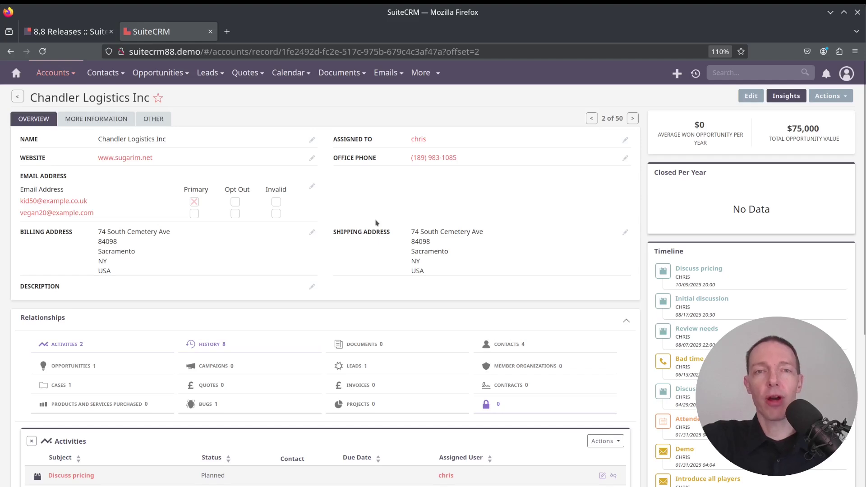
left_click(632, 118)
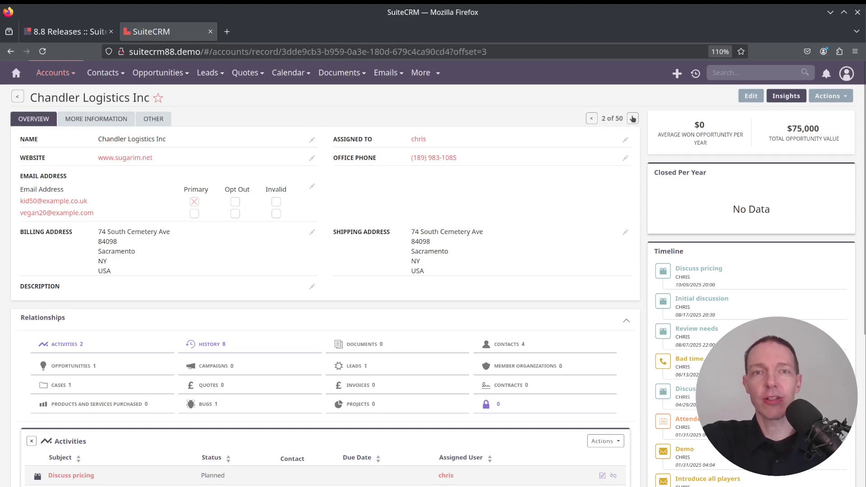
left_click(632, 118)
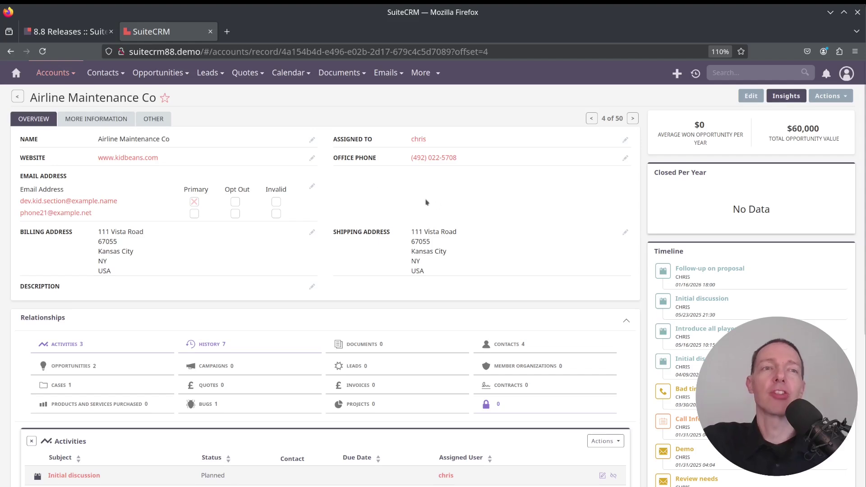
Return to Airline Maintenance Co's Overview tab and fold the Relationships grid into a compact row.
left_click(91, 120)
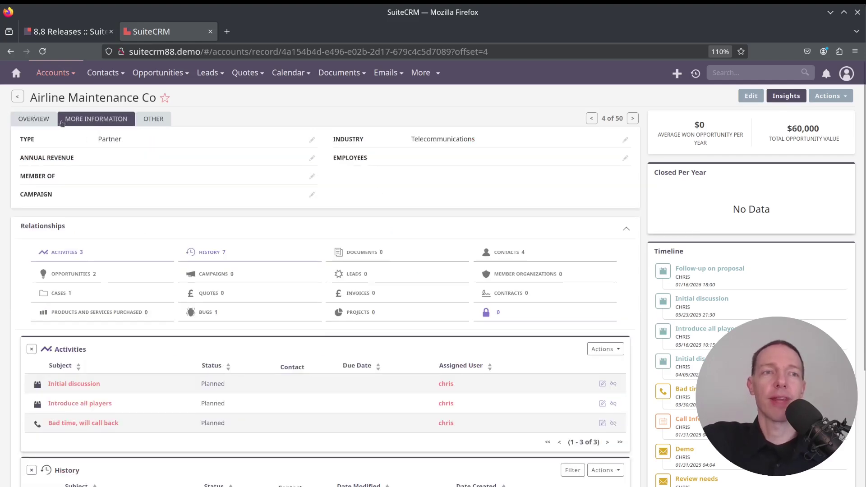
left_click(41, 119)
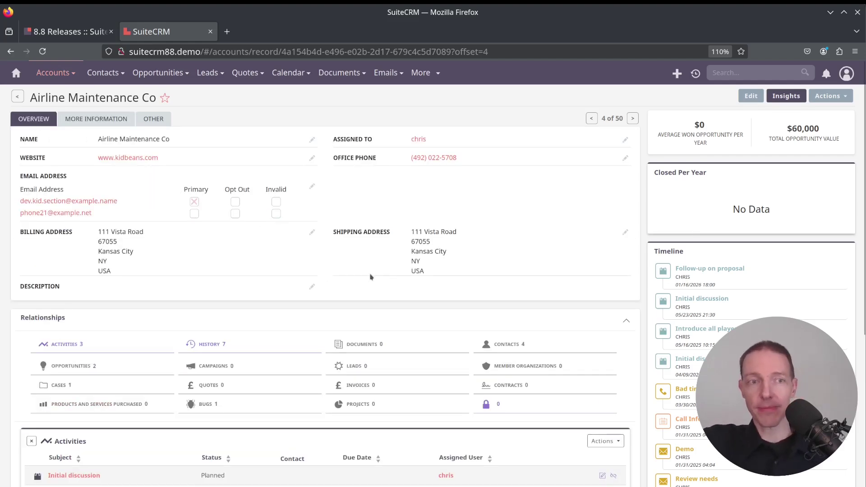
scroll(427, 282, "down", 5)
left_click(626, 126)
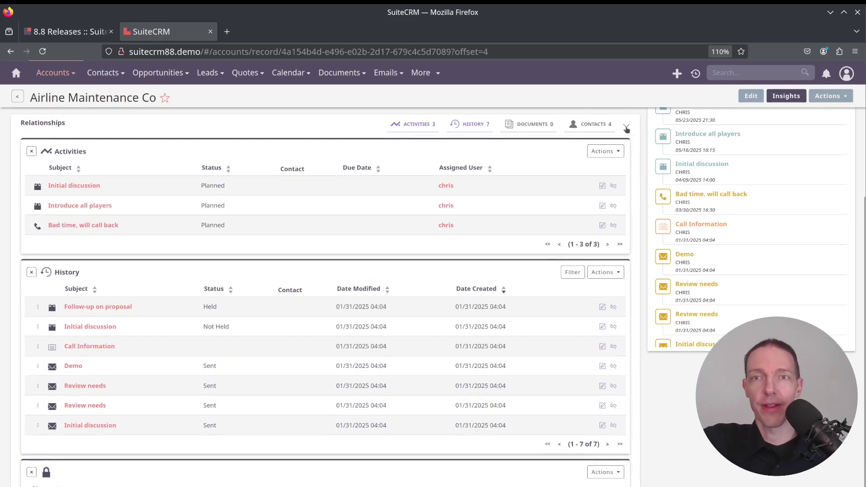
Toggle the Relationships section between full grid and compact counts, leaving it collapsed.
scroll(595, 279, "up", 3)
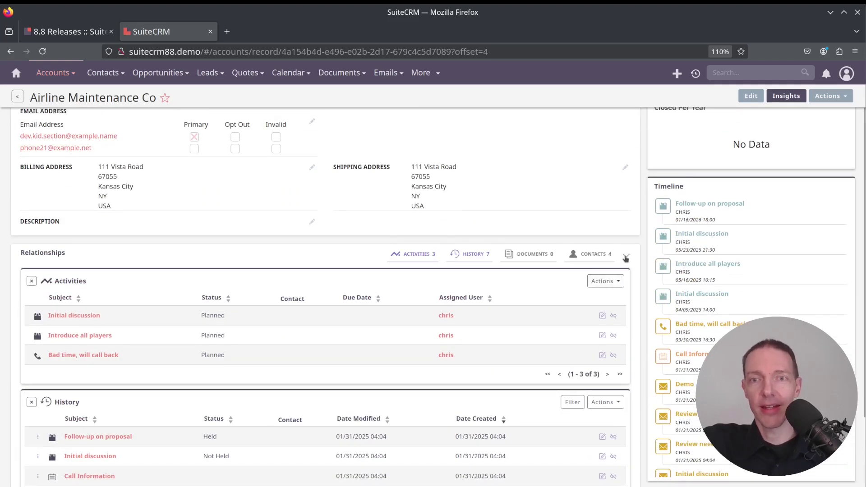
left_click(626, 255)
left_click(625, 257)
left_click(625, 257)
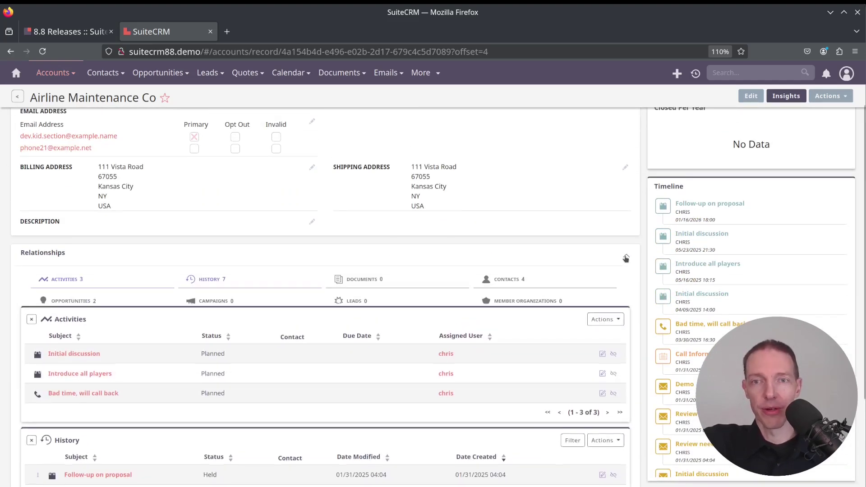
left_click(626, 257)
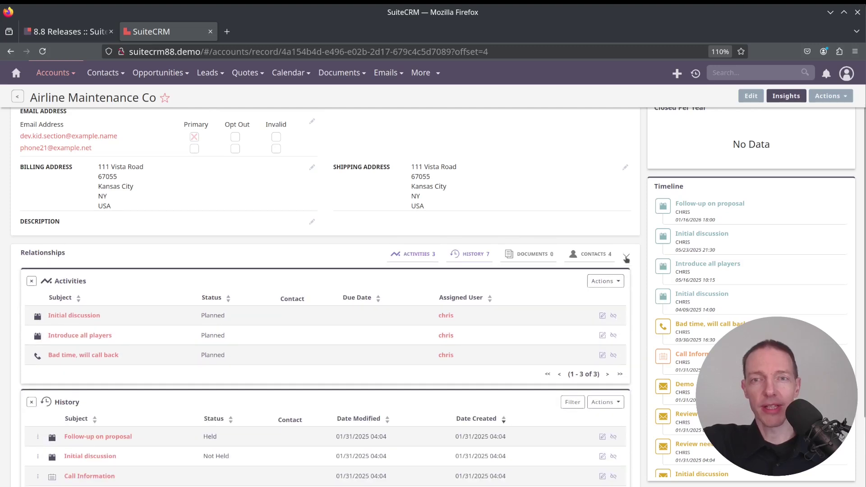
left_click(626, 257)
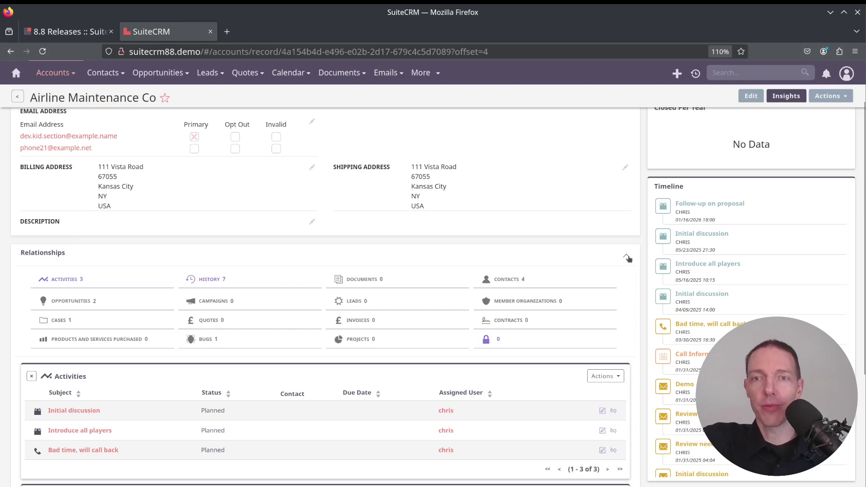
left_click(626, 257)
scroll(91, 353, "down", 2)
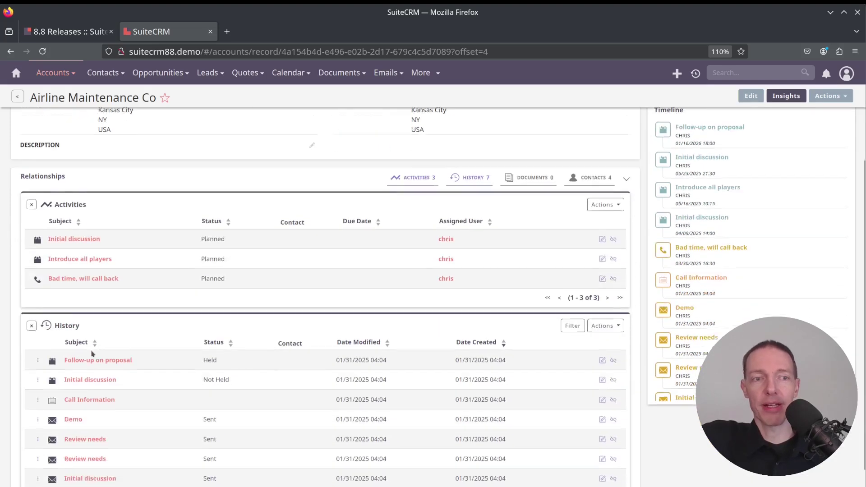
scroll(103, 357, "down", 3)
scroll(208, 368, "up", 5)
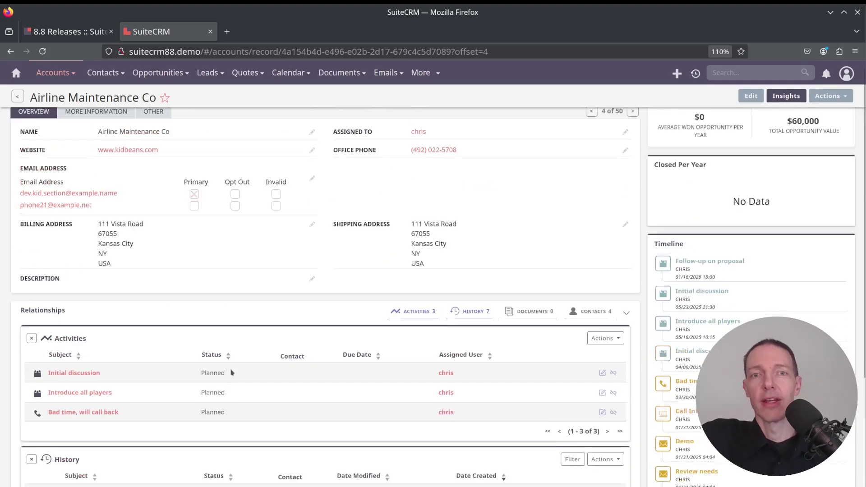
scroll(232, 373, "down", 5)
scroll(232, 372, "up", 5)
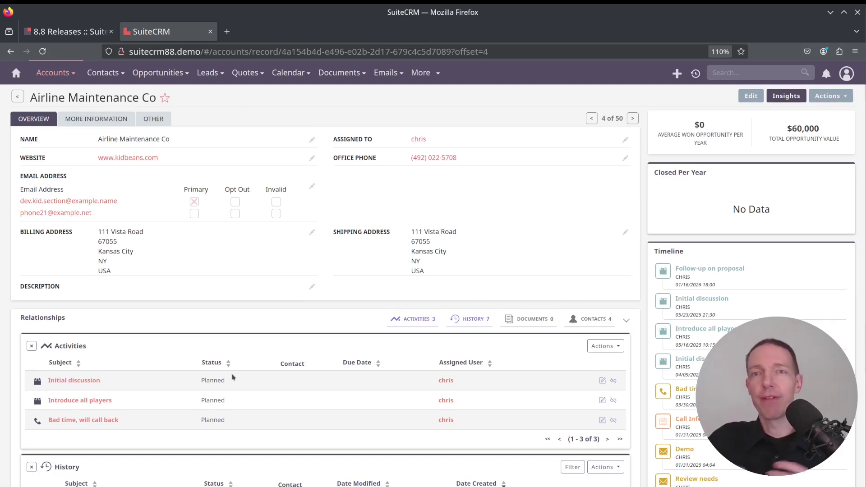
Open the browser inspector and enable Responsive Design Mode at a phone-sized Galaxy Note width.
right_click(504, 111)
left_click(536, 239)
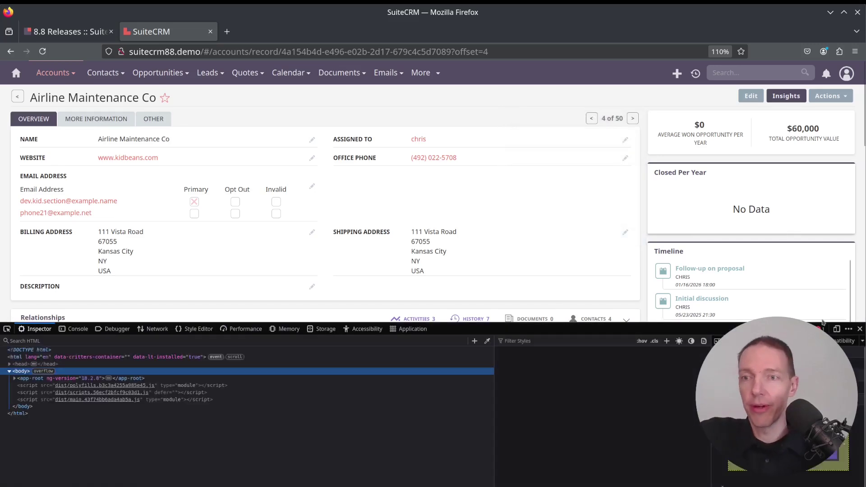
left_click(836, 329)
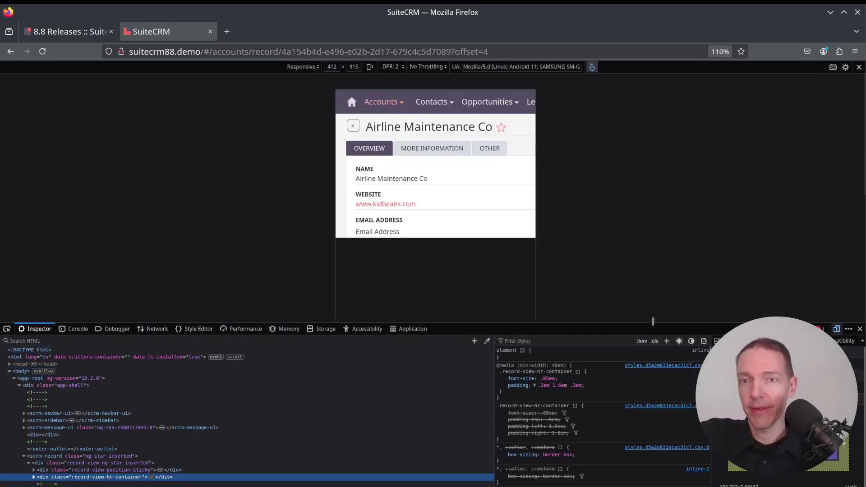
left_click_drag(653, 322, 658, 482)
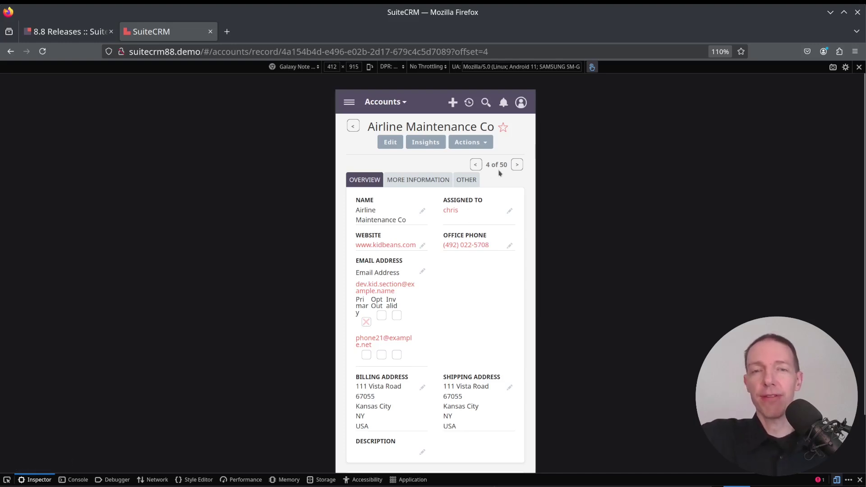
Scroll through the mobile record, expanding and collapsing the Relationships list once.
scroll(447, 241, "down", 6)
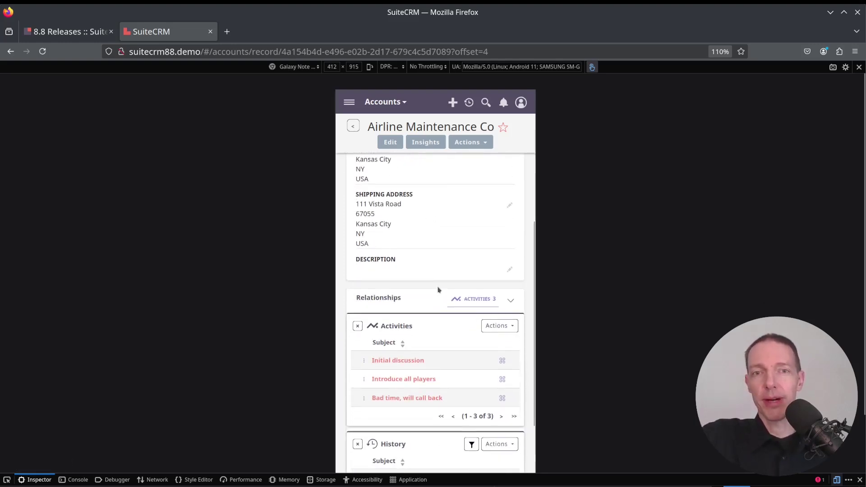
scroll(447, 299, "up", 3)
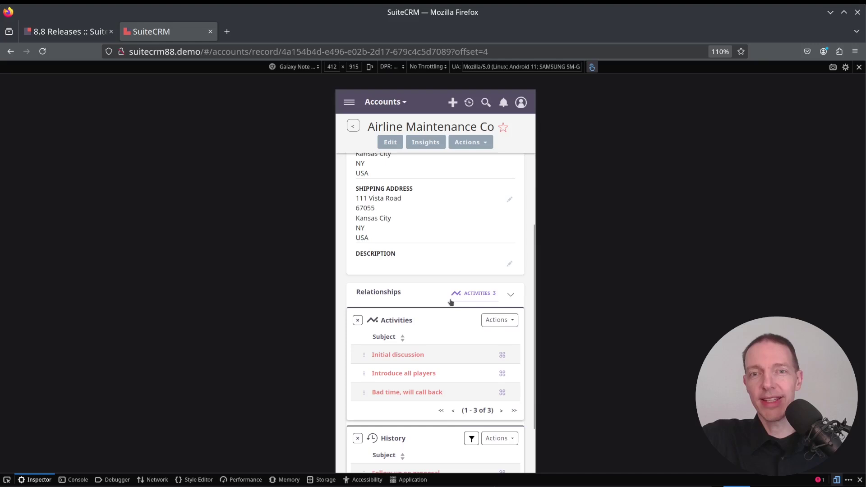
left_click(512, 295)
left_click(512, 295)
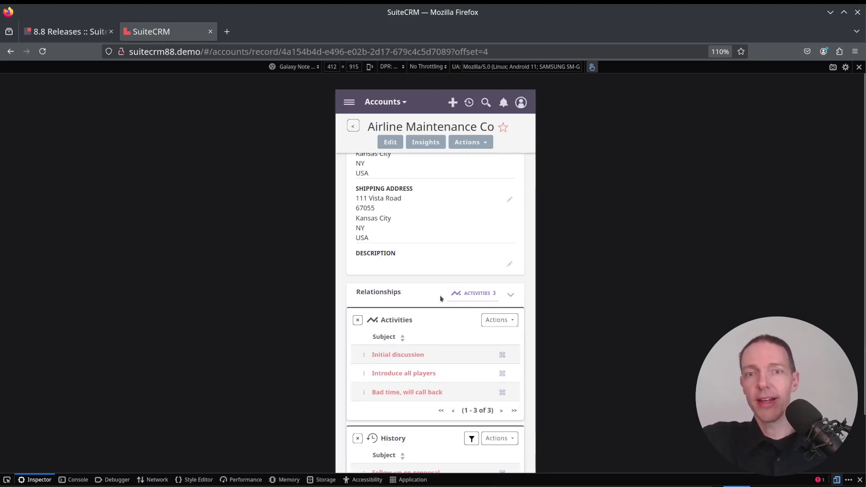
scroll(441, 285, "down", 3)
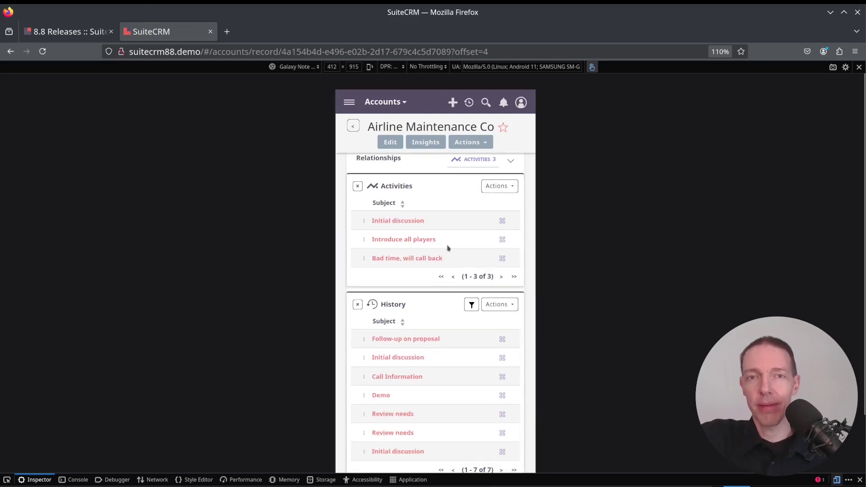
scroll(448, 248, "down", 3)
scroll(436, 271, "up", 8)
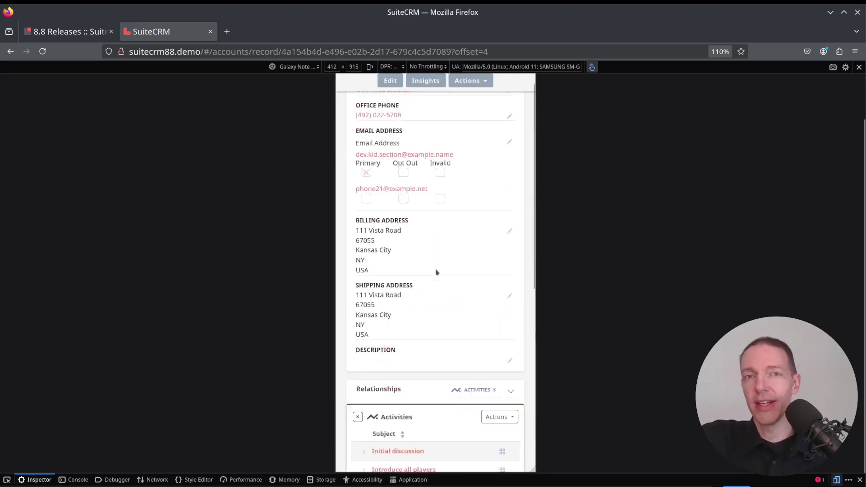
scroll(436, 272, "up", 4)
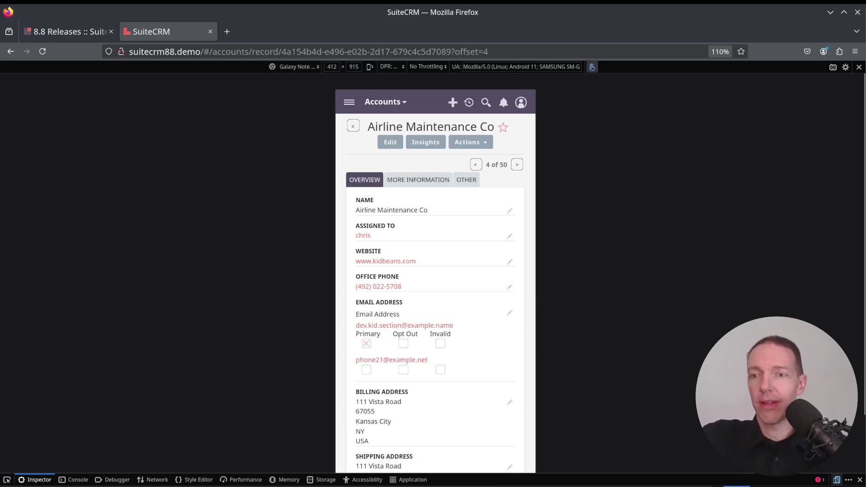
Turn off Responsive Design Mode, close DevTools, and reopen the Insights sidebar beside the record.
left_click(837, 479)
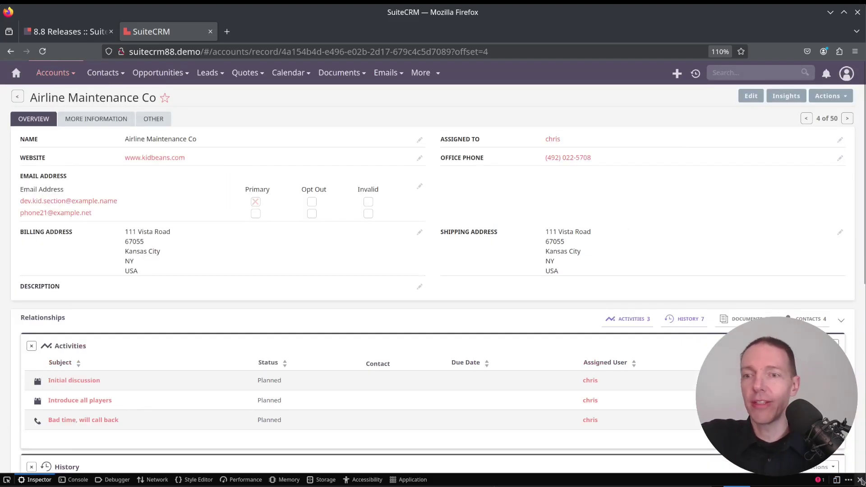
left_click(860, 480)
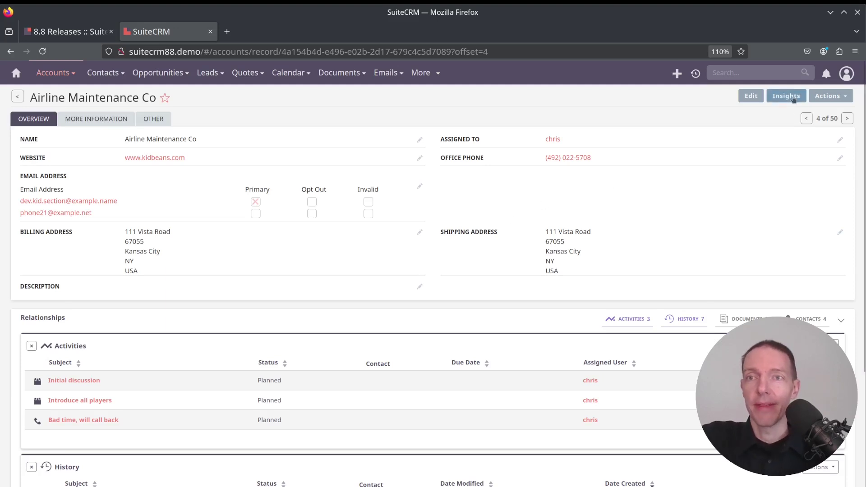
left_click(792, 98)
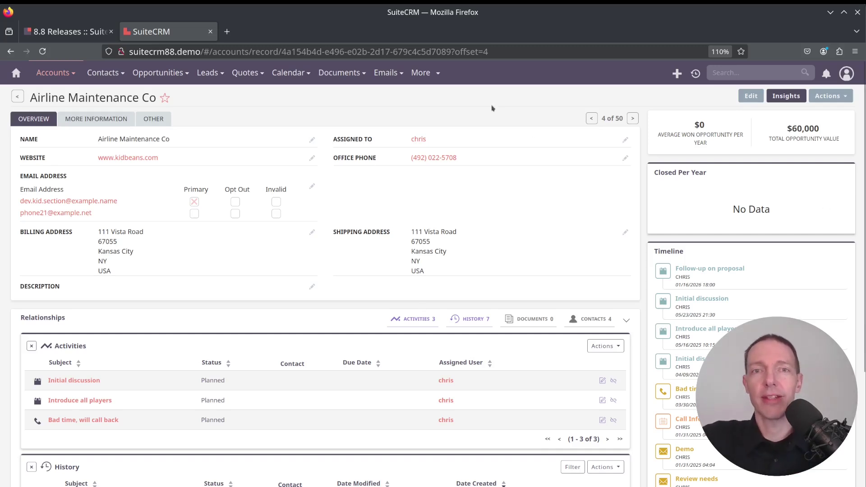
Switch to the 8.8 release notes and scroll past the Record View and Subpanels notes to Log file Change.
key("ctrl+shift+Tab")
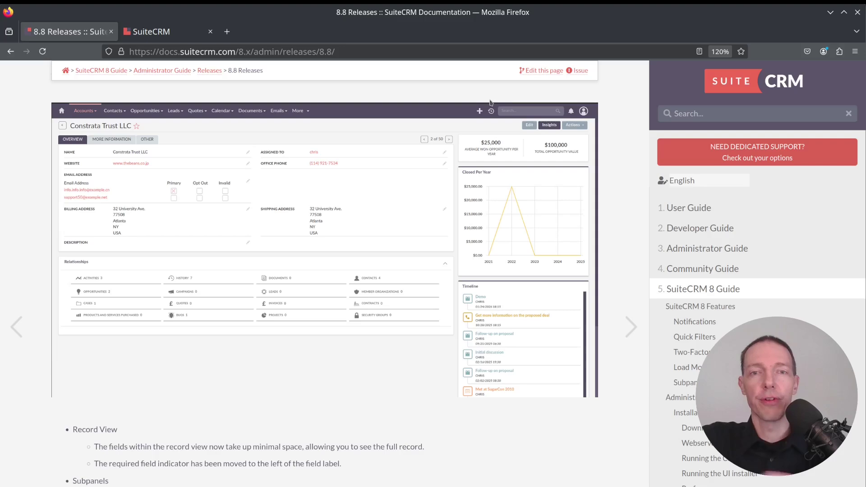
scroll(378, 197, "down", 4)
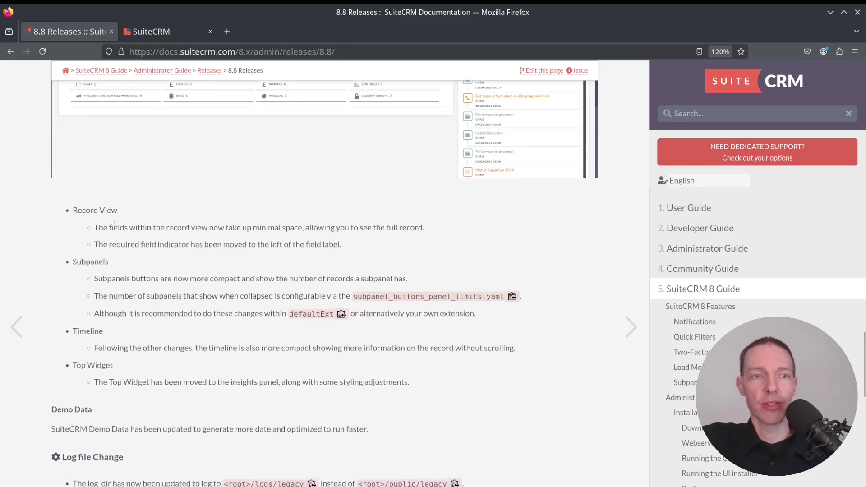
left_click_drag(77, 229, 196, 369)
left_click(196, 368)
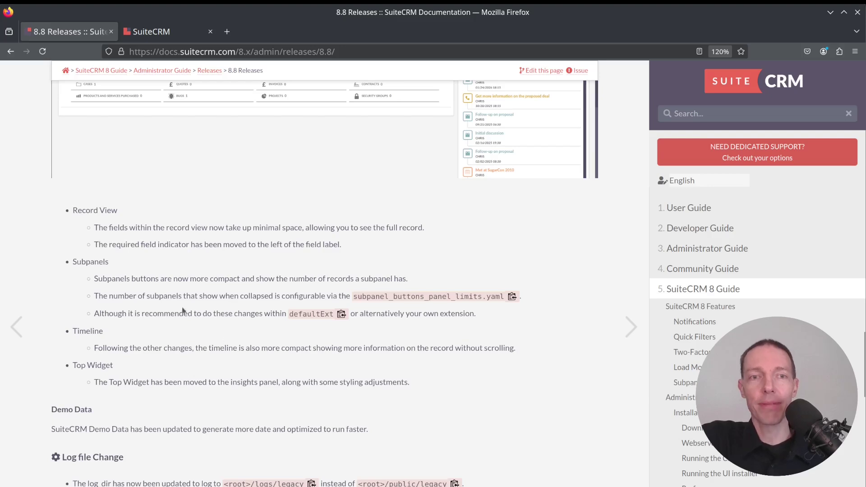
scroll(221, 343, "down", 3)
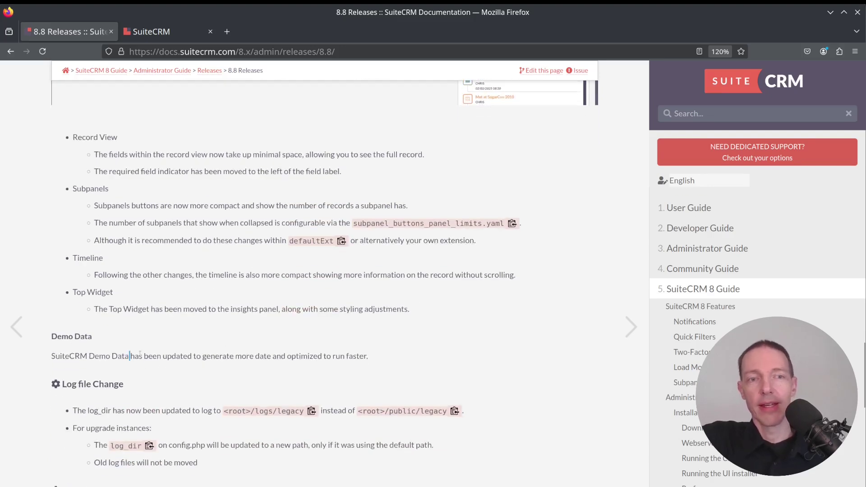
left_click_drag(140, 354, 333, 355)
left_click(333, 356)
scroll(368, 272, "down", 5)
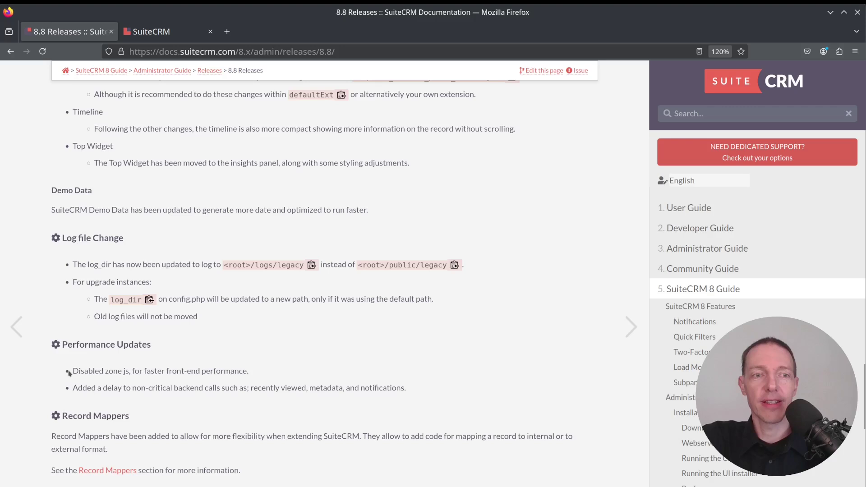
left_click_drag(304, 388, 153, 371)
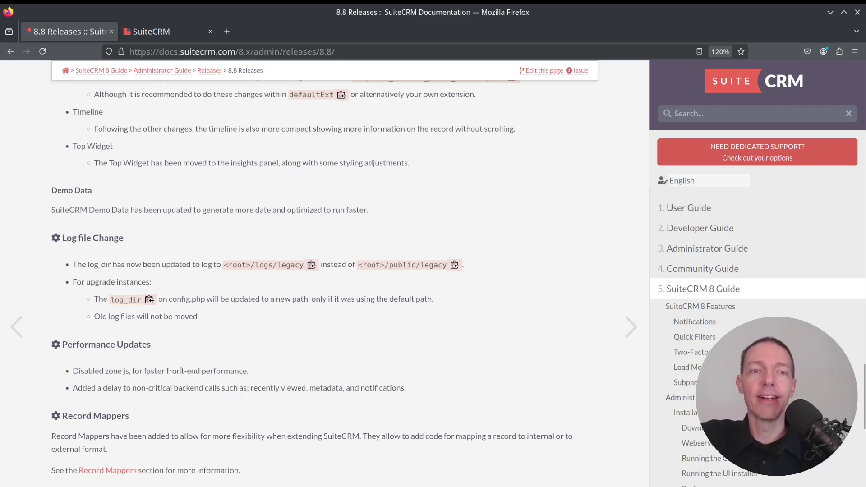
left_click(264, 374)
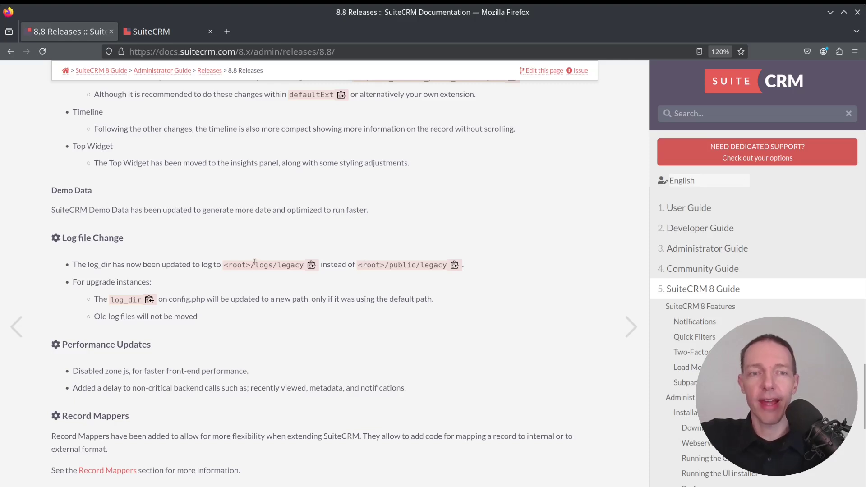
left_click_drag(253, 263, 302, 265)
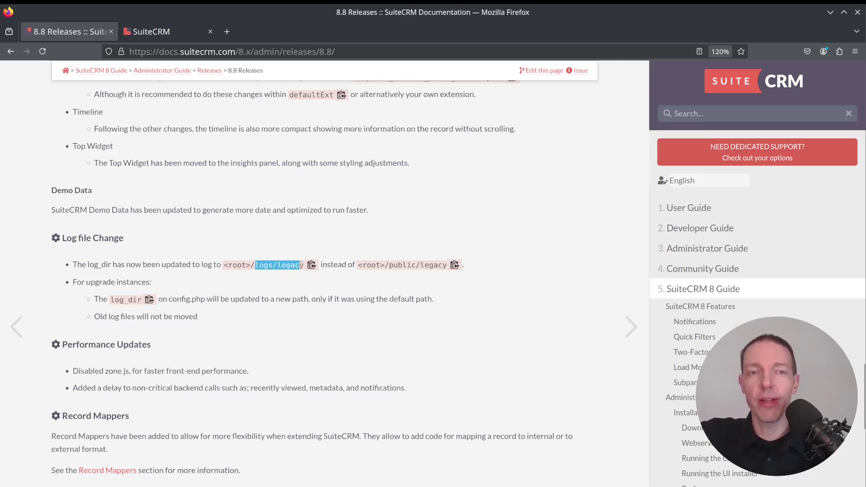
left_click(301, 265)
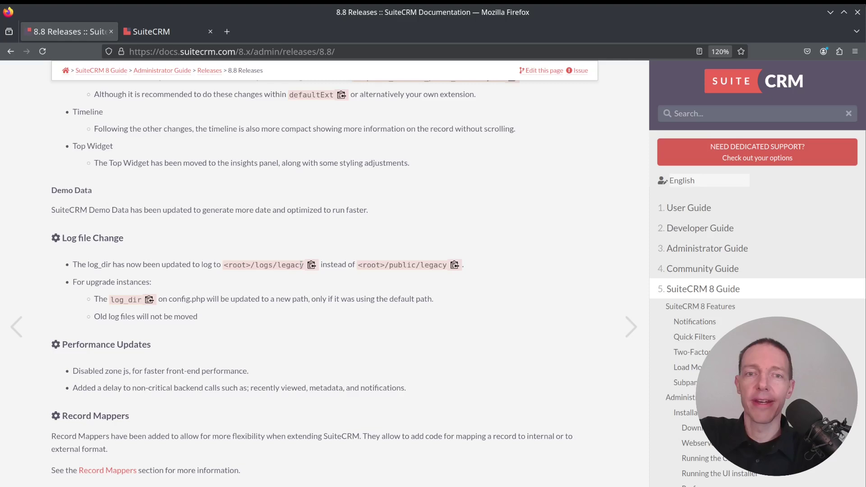
left_click_drag(388, 263, 447, 266)
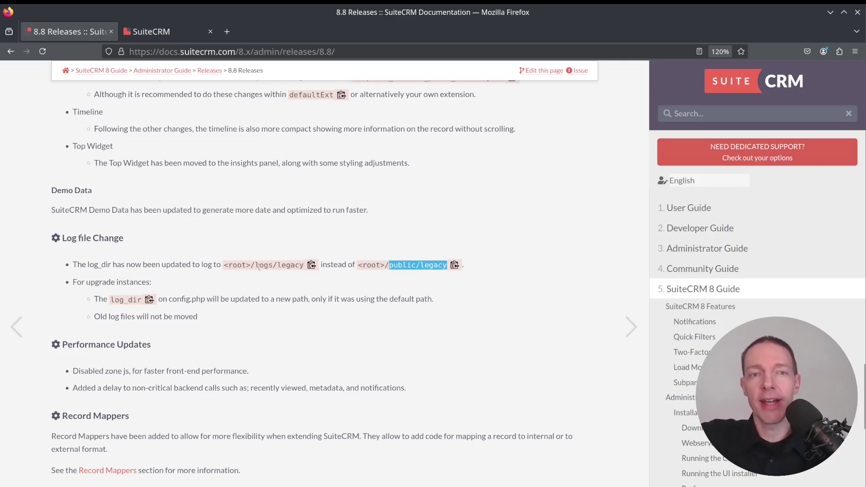
left_click_drag(255, 265, 301, 265)
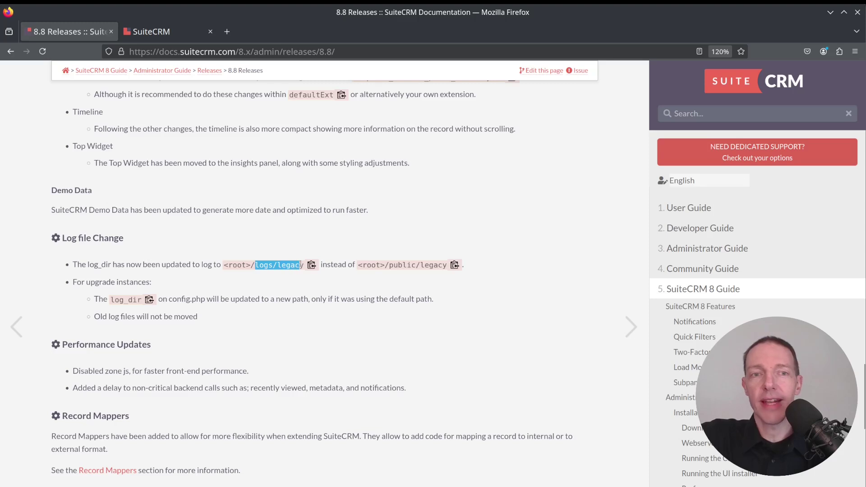
left_click(369, 264)
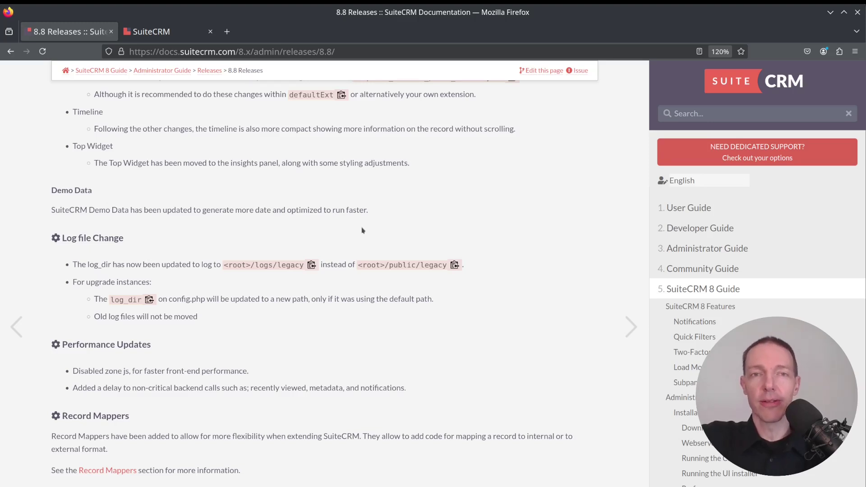
In Konsole, list the site root with ls -alh, then enter logs/ and list it with ls -lh.
key("alt+Tab")
type("ls -alh")
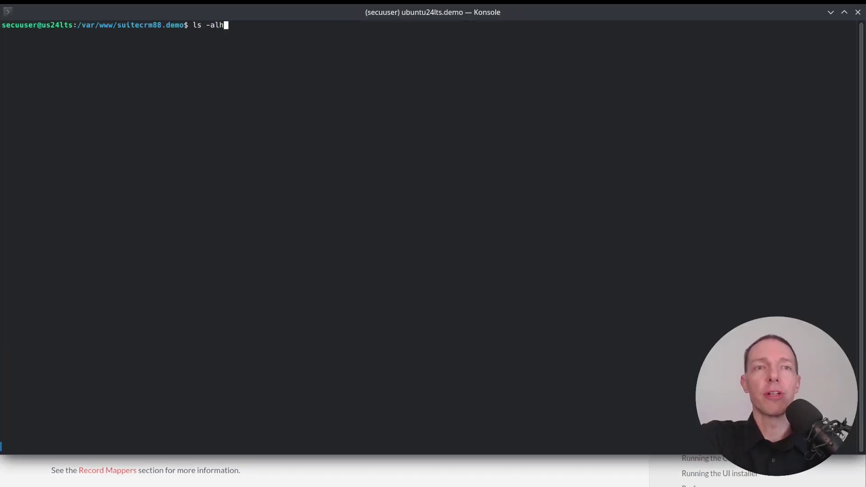
key("Return")
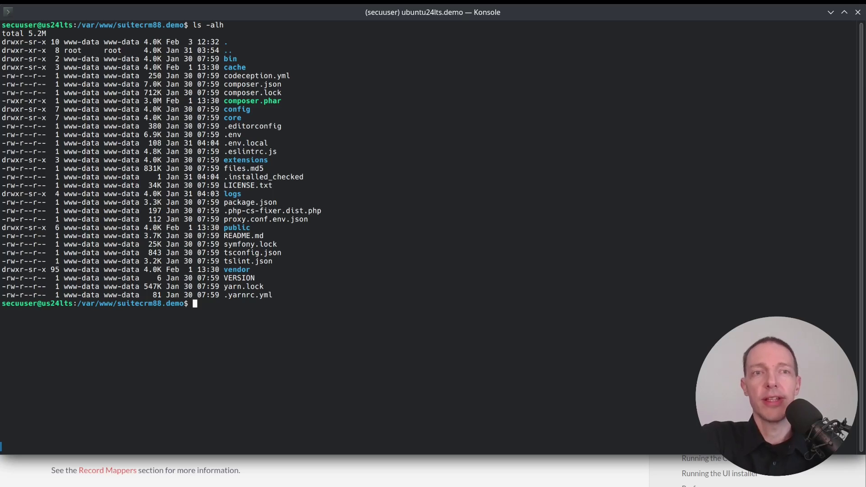
type("cd logs/")
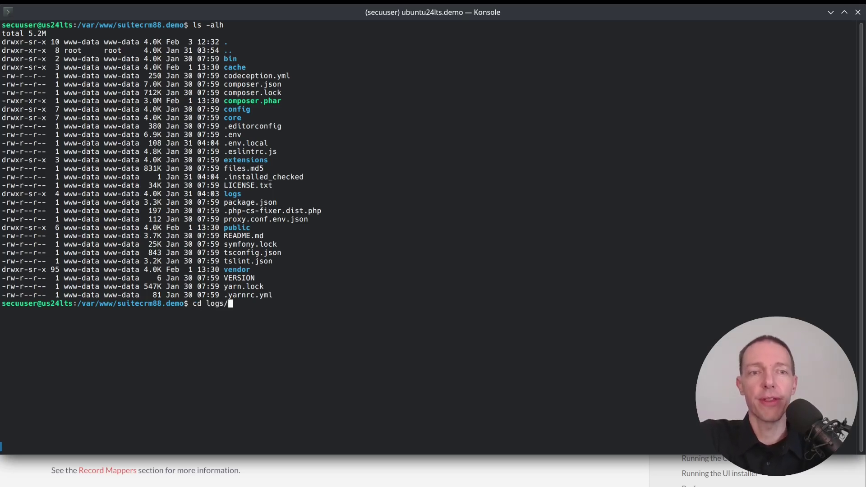
key("Return")
type("l s-lah")
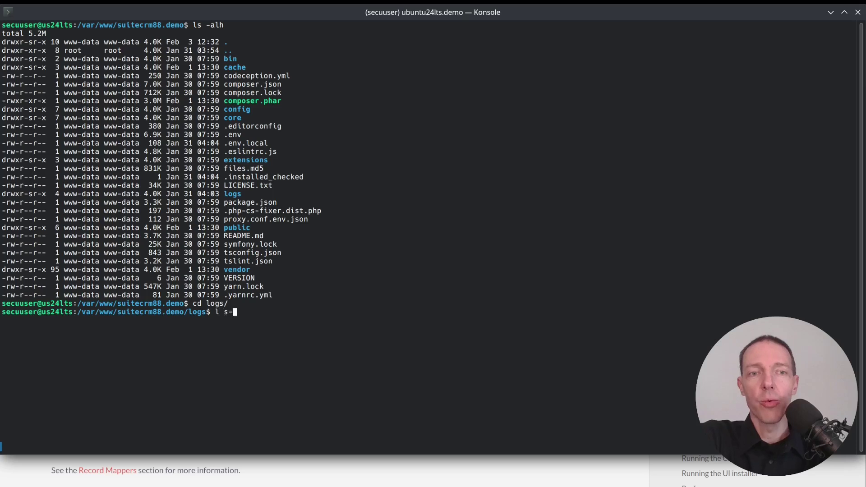
type("l s-lah^C")
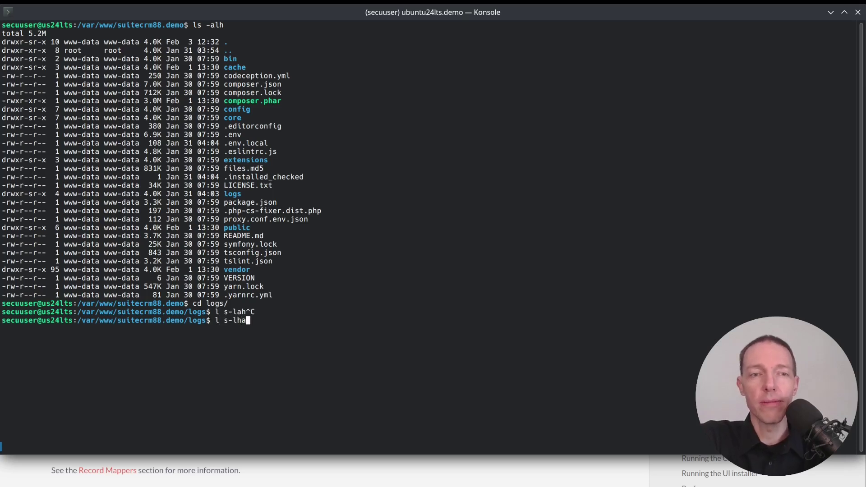
key("BackSpace")
key("BackSpace")
key("BackSpace")
key("BackSpace")
key("BackSpace")
key("BackSpace")
type("s -lh")
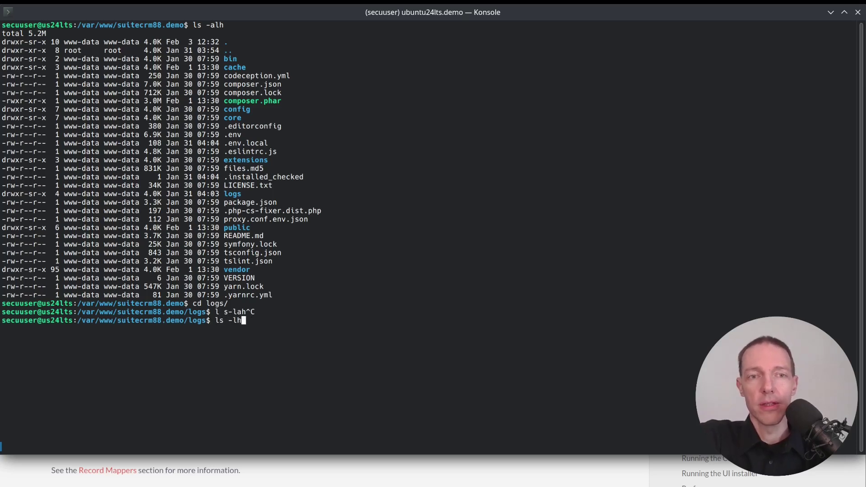
key("Return")
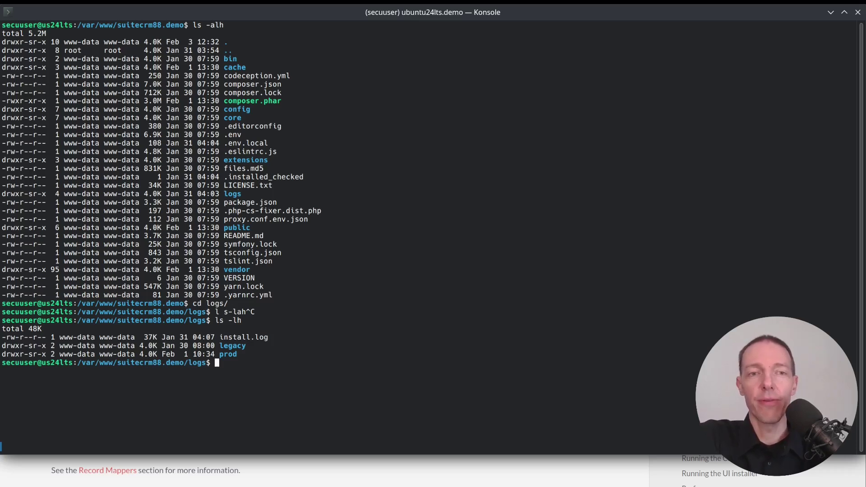
Enter logs/legacy, list it with ls -lha to confirm suitecrm.log (211K), and return to the browser.
type("cd leg")
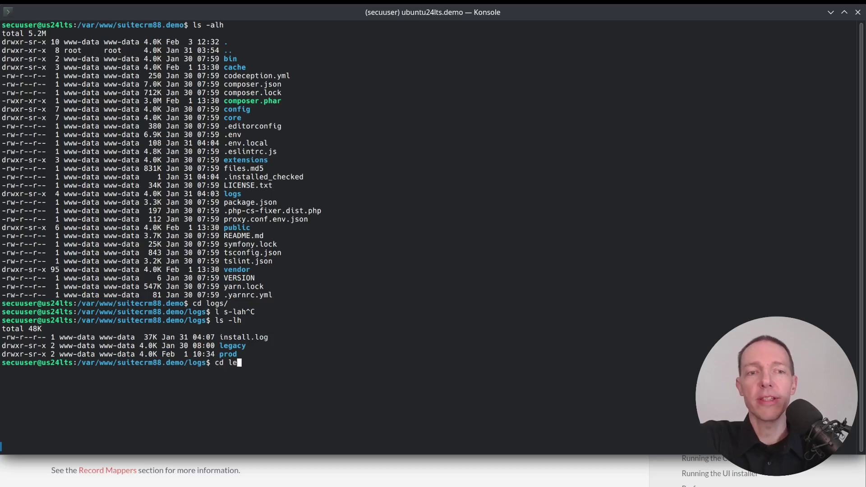
key("Tab")
key("Return")
type("ls l")
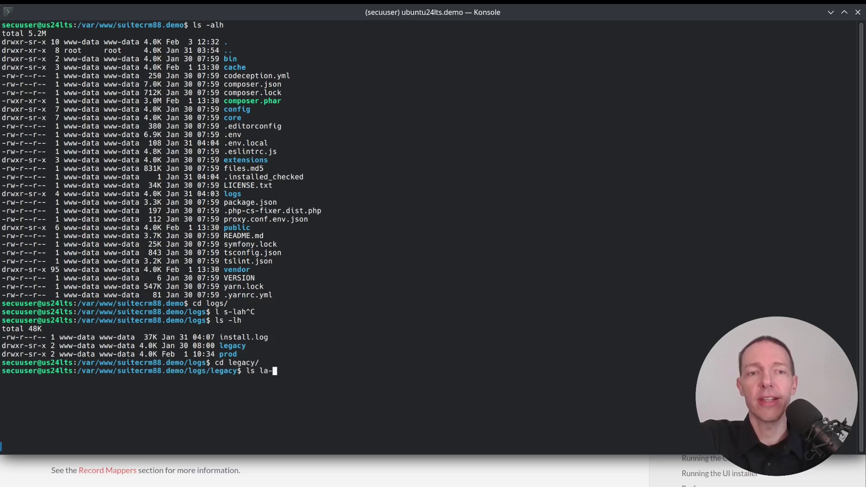
key("BackSpace")
type("-lha")
key("Return")
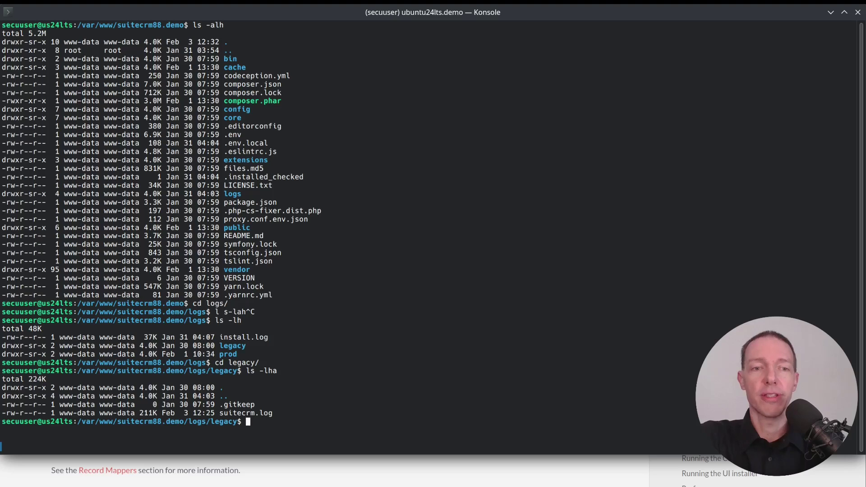
key("alt+Tab")
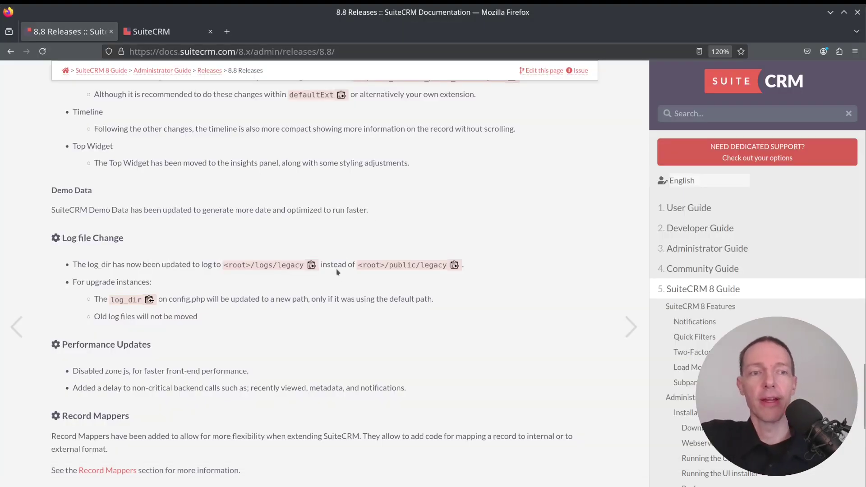
Scroll to the 8.8 Bug Fixes, highlight the accented-character fix entries, then switch to the SuiteCRM tab.
scroll(324, 285, "down", 5)
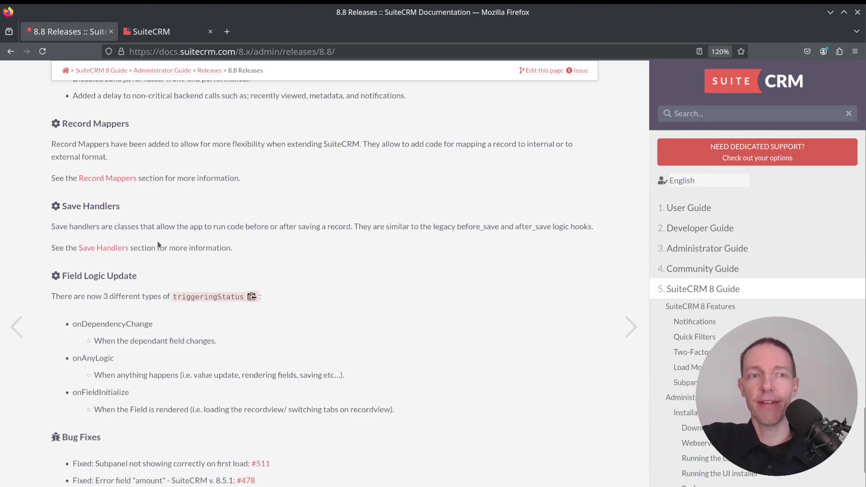
scroll(158, 245, "down", 1)
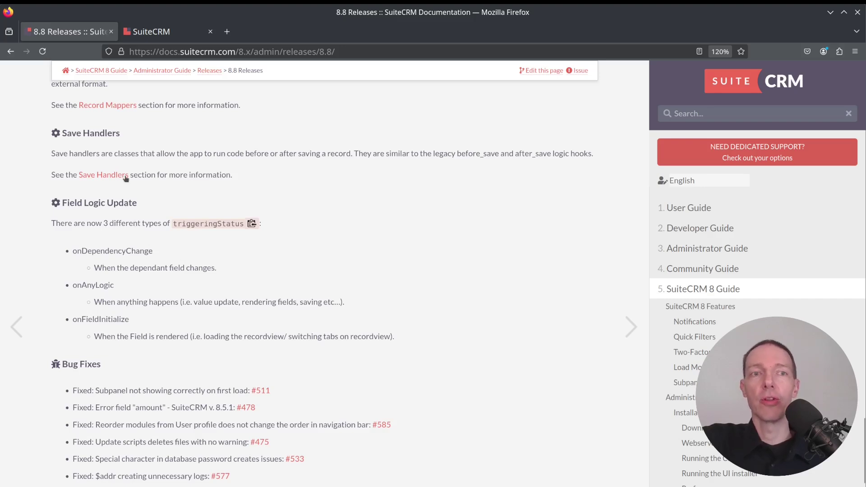
scroll(310, 196, "down", 3)
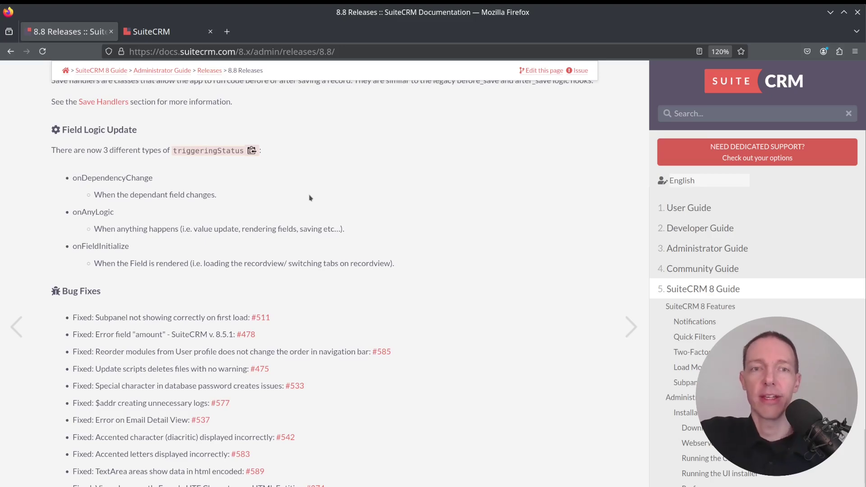
scroll(343, 194, "down", 3)
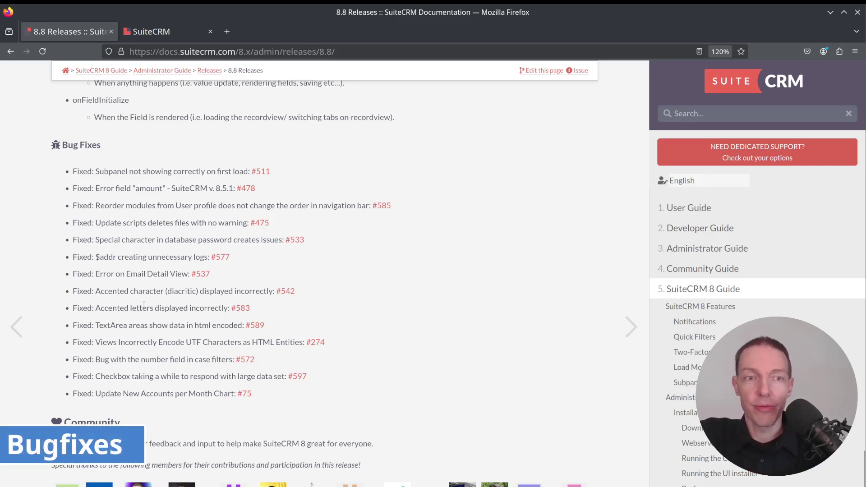
left_click_drag(196, 307, 140, 293)
left_click(126, 293)
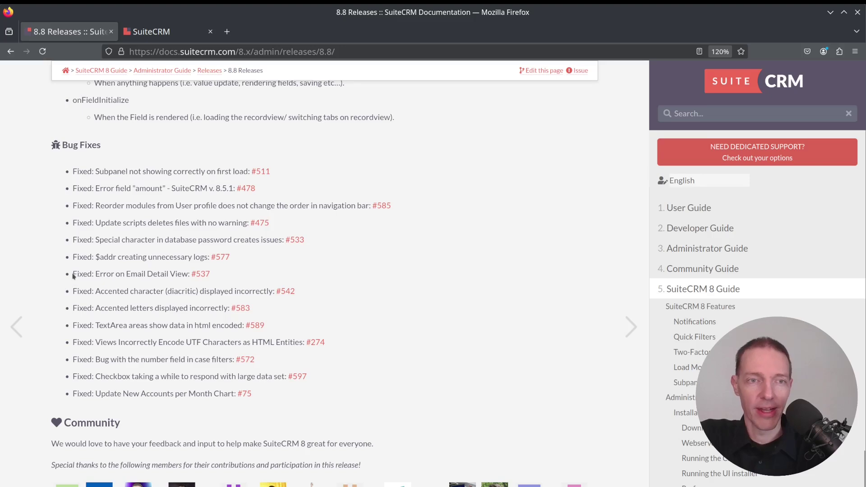
left_click_drag(316, 339, 75, 290)
left_click(372, 343)
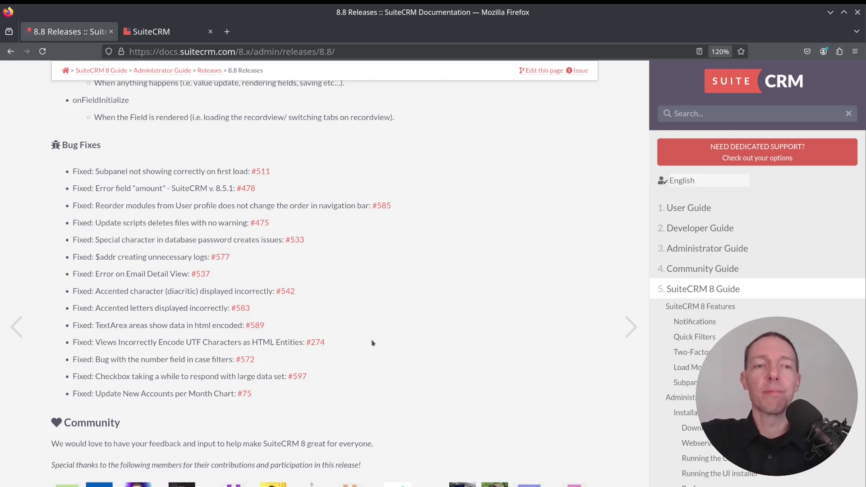
scroll(311, 354, "up", 3)
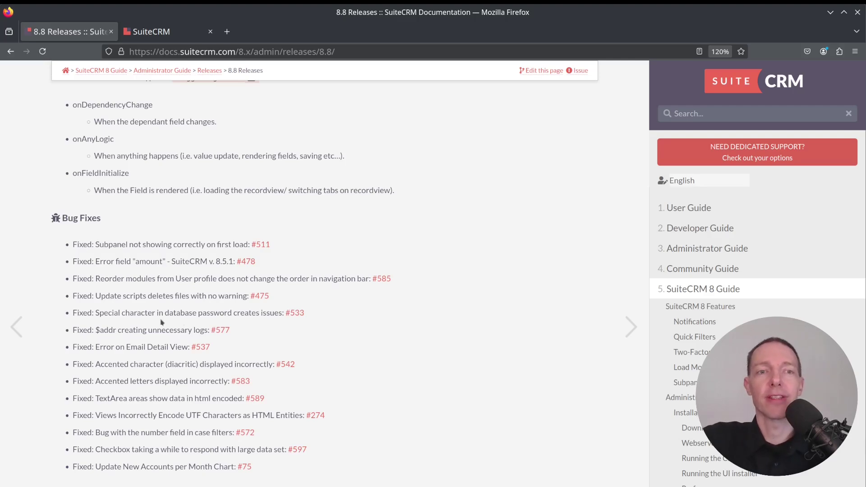
key("ctrl+Tab")
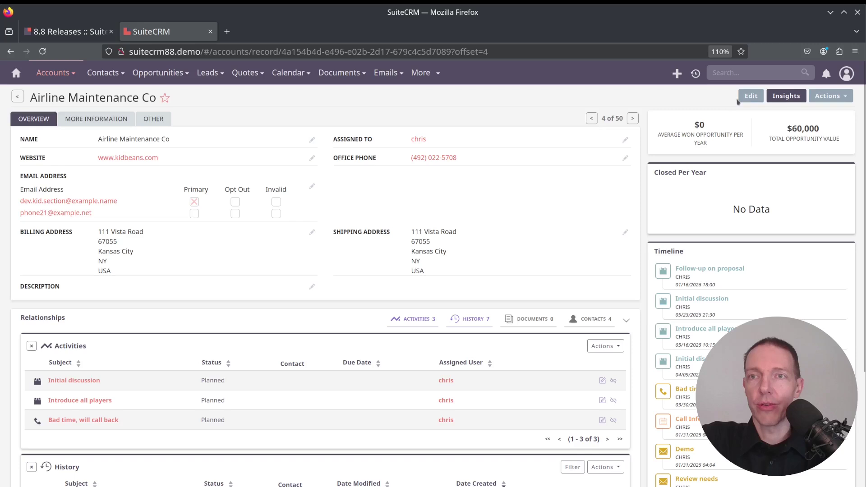
Edit Airline Maintenance Co, enter äöü as the Description, and save the record.
left_click(748, 97)
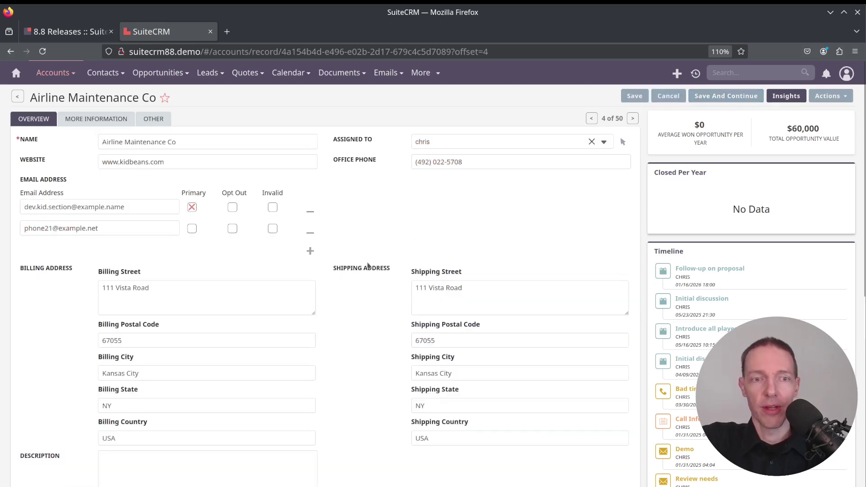
left_click(153, 479)
type("äöü")
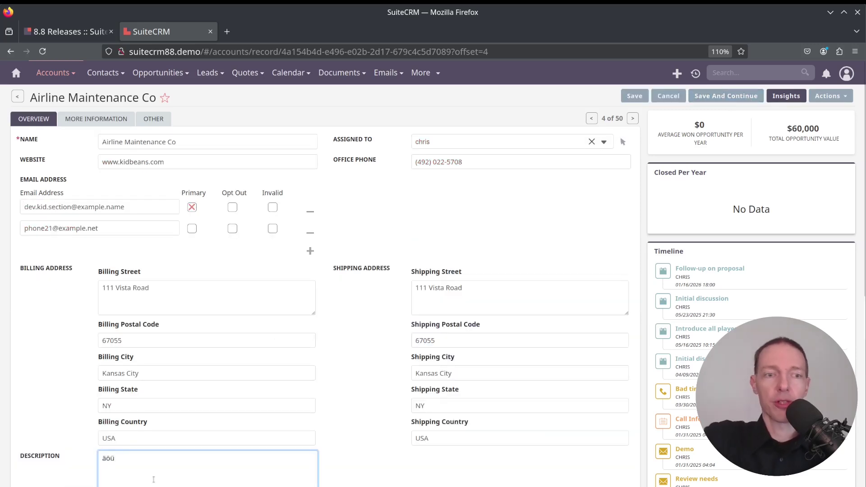
left_click(635, 95)
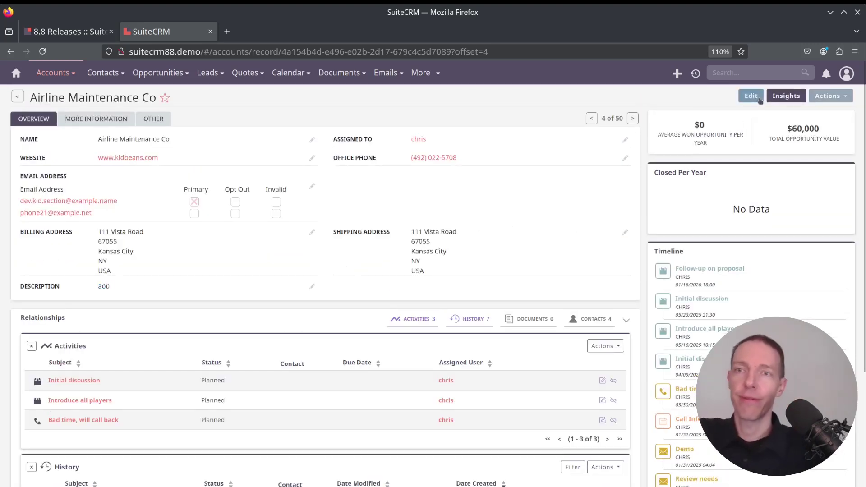
Edit the record again, delete the äöü description, and save it with an empty Description.
double_click(369, 257)
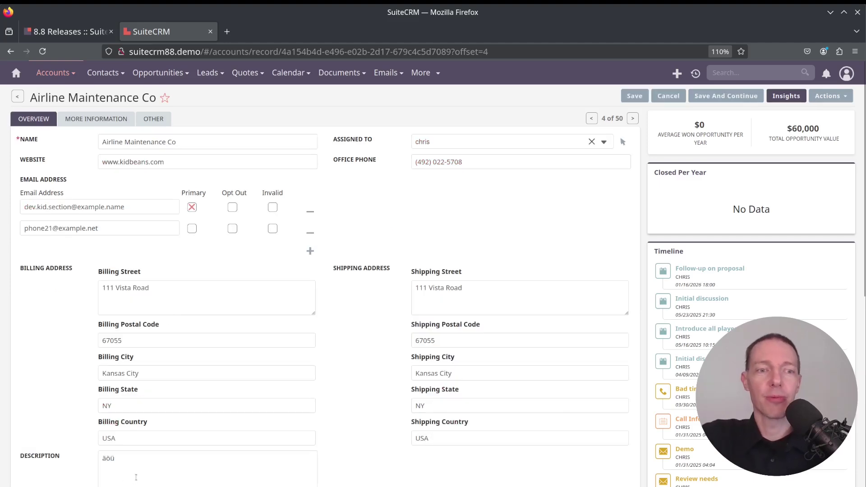
double_click(55, 448)
key("BackSpace")
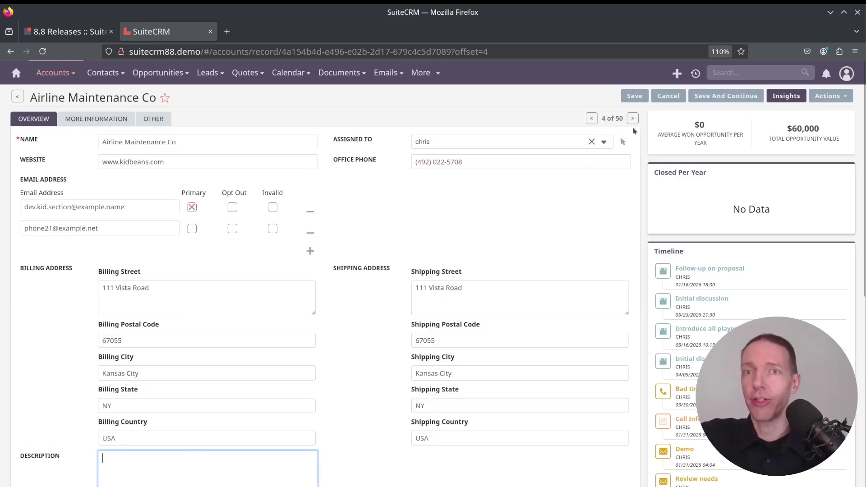
left_click(641, 97)
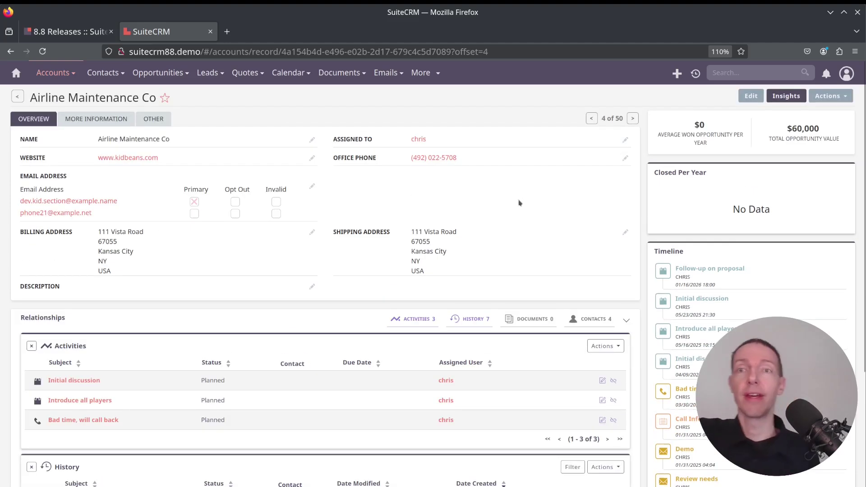